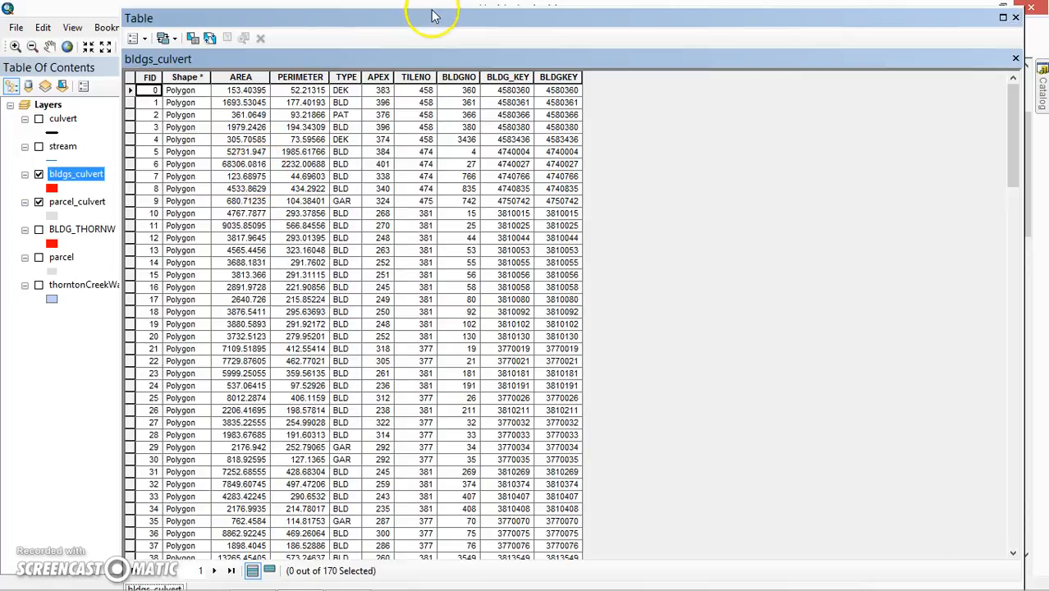
# Scroll through the 170 building records in the bldgs_culvert attribute table.
pyautogui.moveTo(429, 22); pyautogui.dragTo(431, 16)
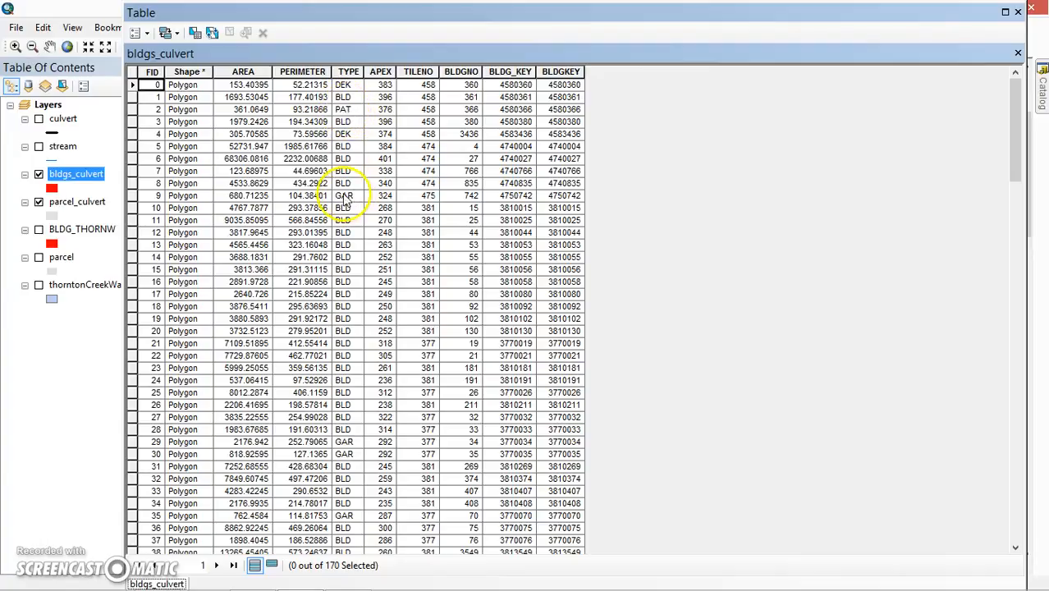
pyautogui.scroll(-20, 343, 200)
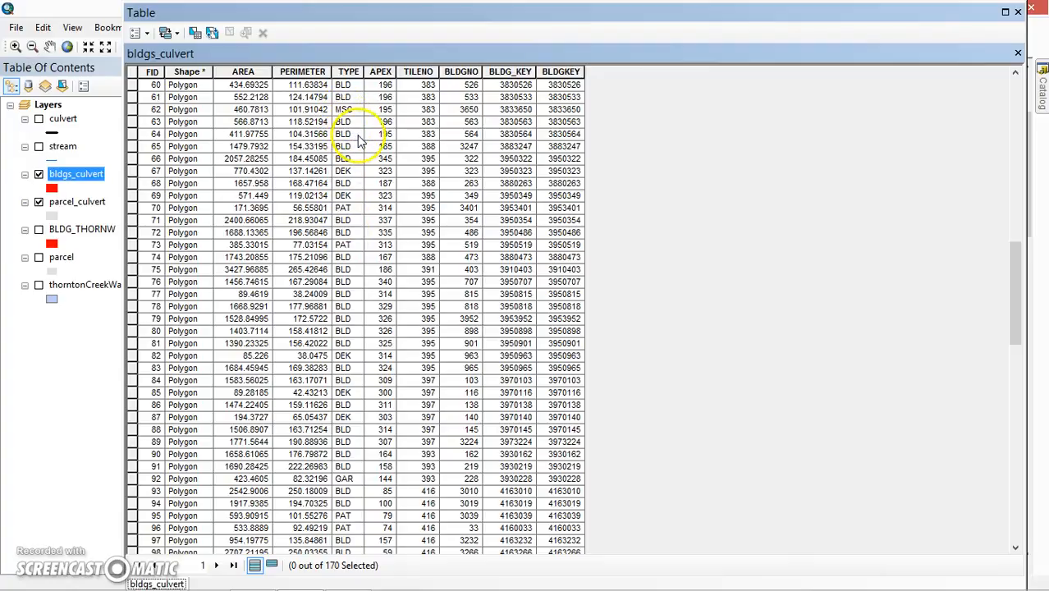
pyautogui.click(1017, 14)
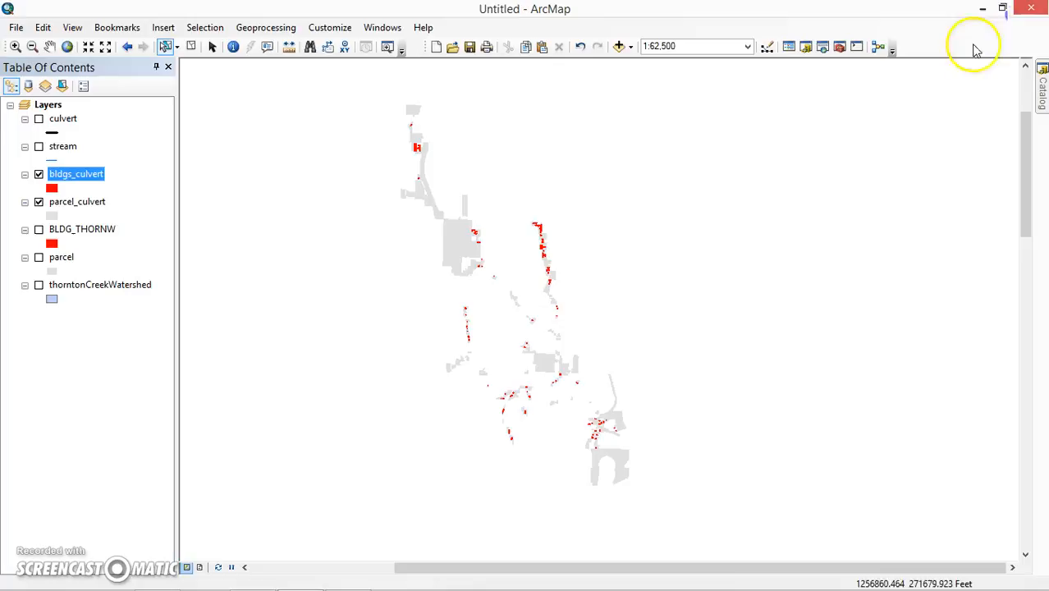
pyautogui.rightClick(82, 205)
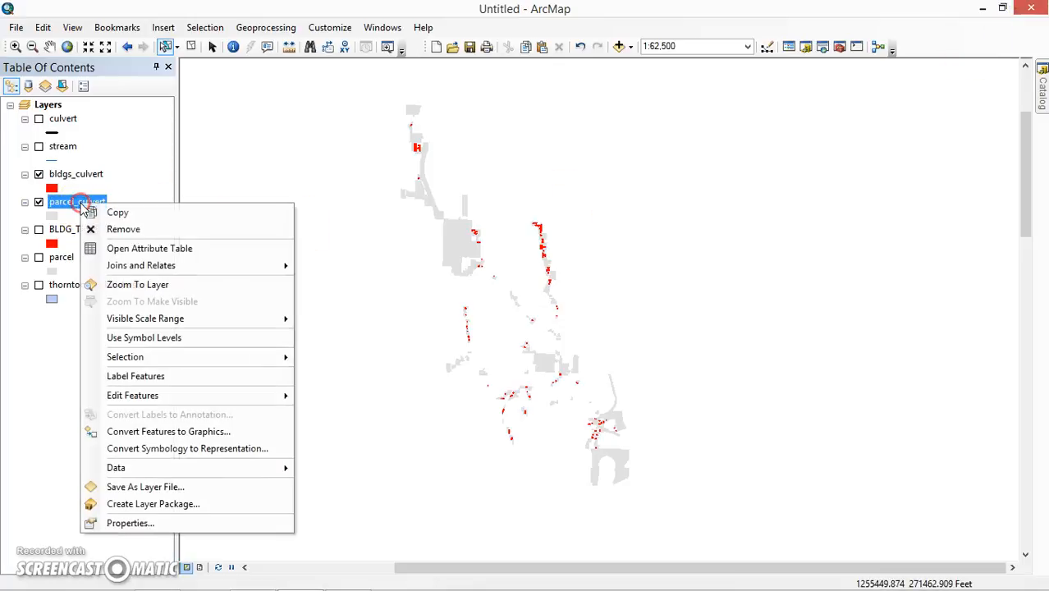
pyautogui.click(123, 248)
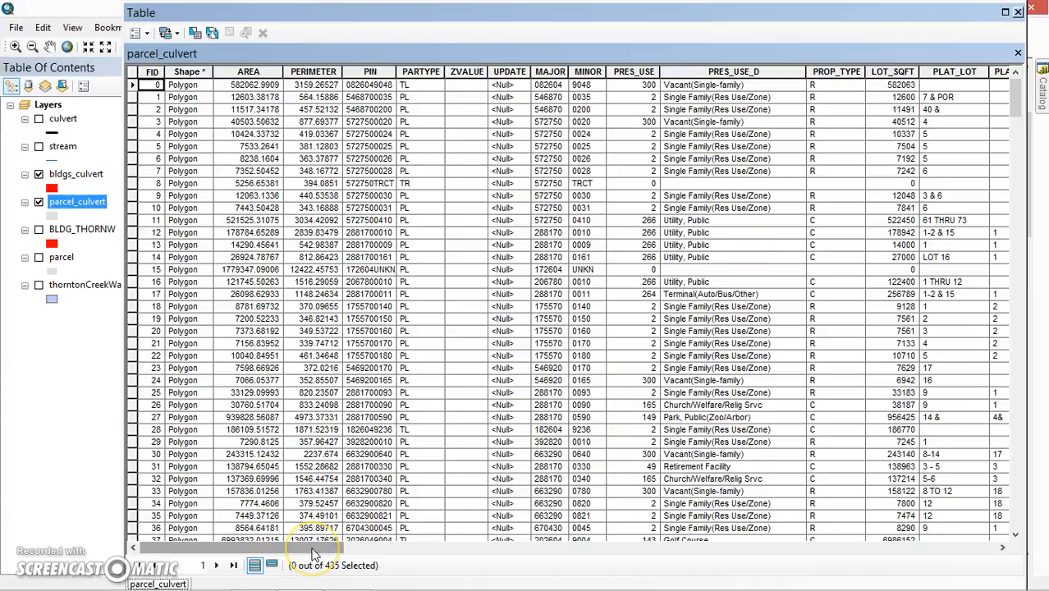
pyautogui.moveTo(313, 550); pyautogui.dragTo(562, 545)
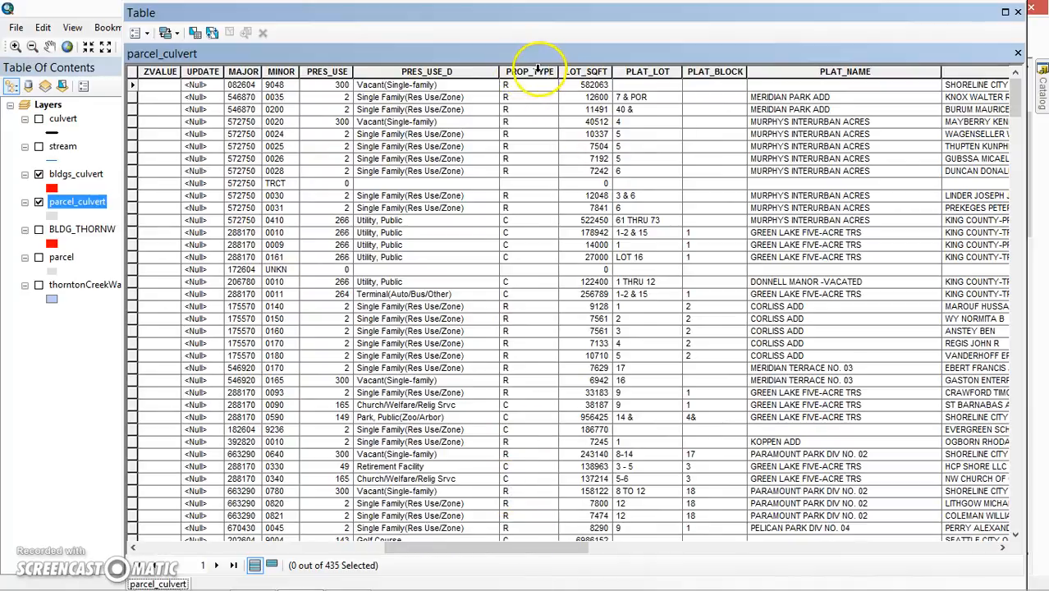
pyautogui.moveTo(563, 545); pyautogui.dragTo(925, 534)
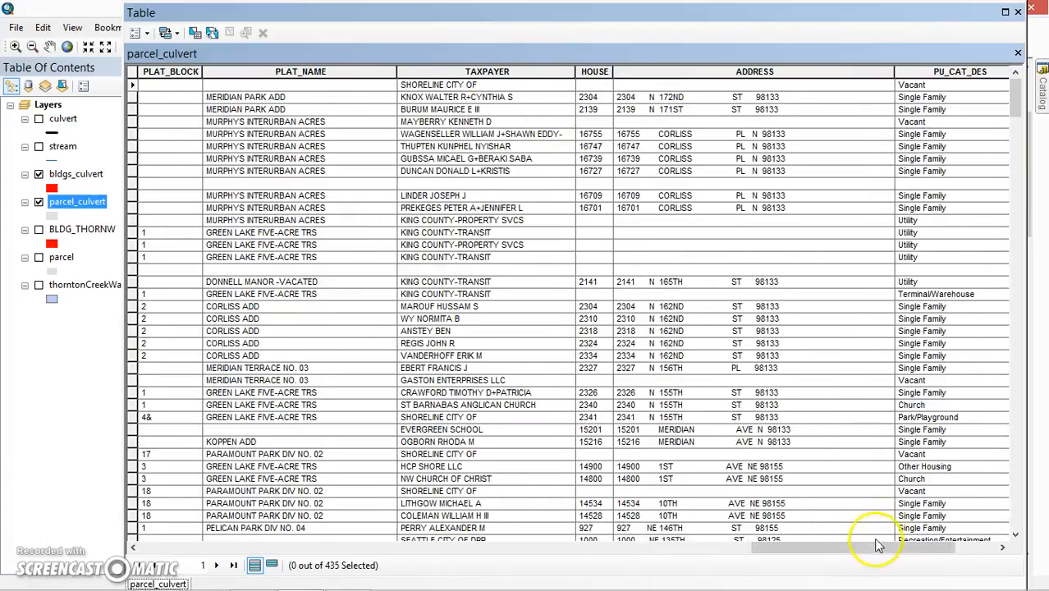
pyautogui.moveTo(885, 550); pyautogui.dragTo(959, 553)
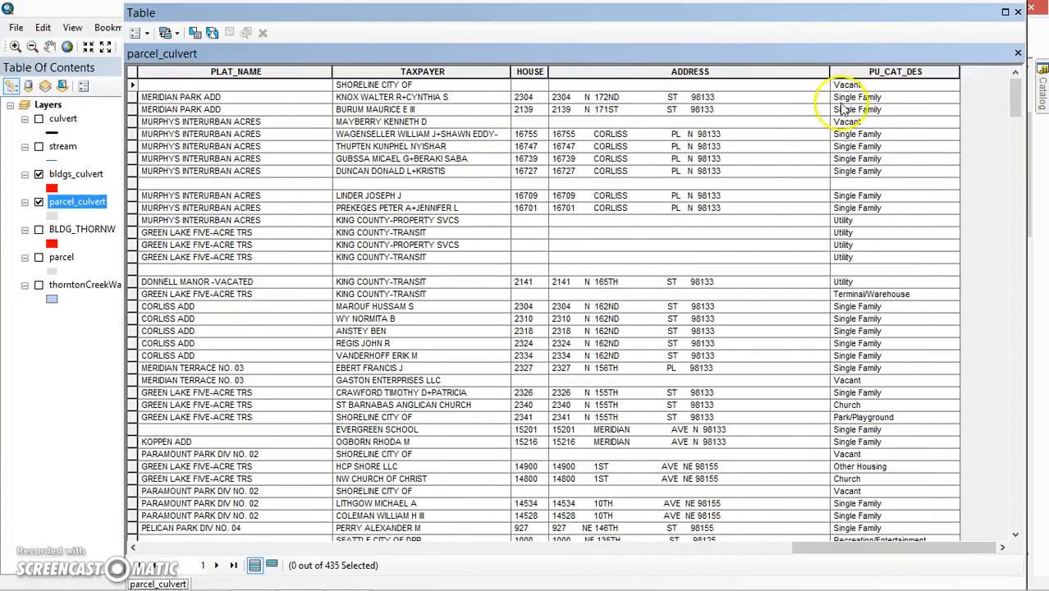
pyautogui.click(1018, 13)
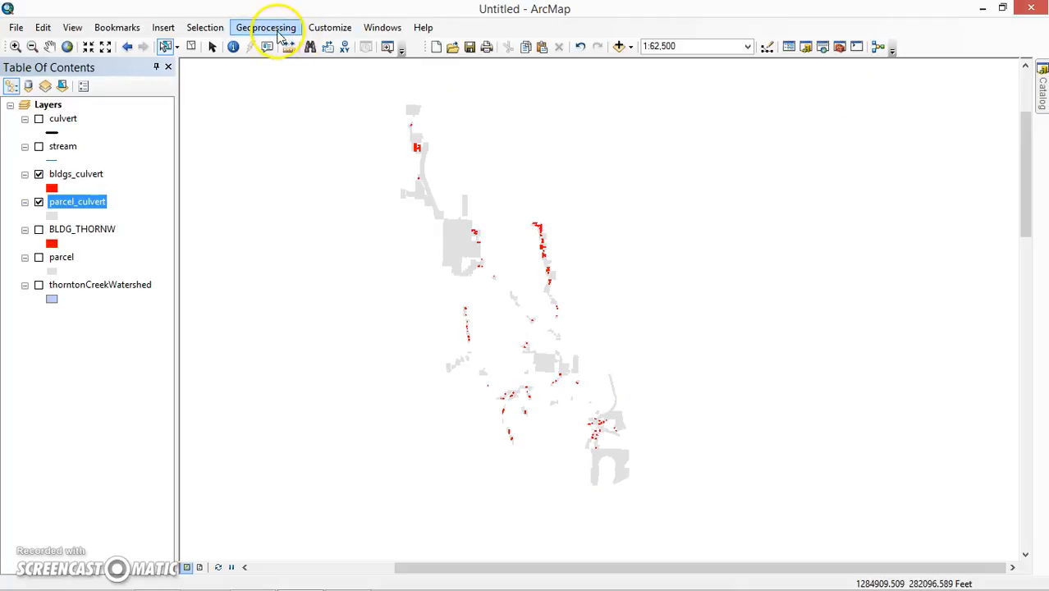
# Open Joins and Relates > Join from the bldgs_culvert layer's context menu.
pyautogui.click(66, 175)
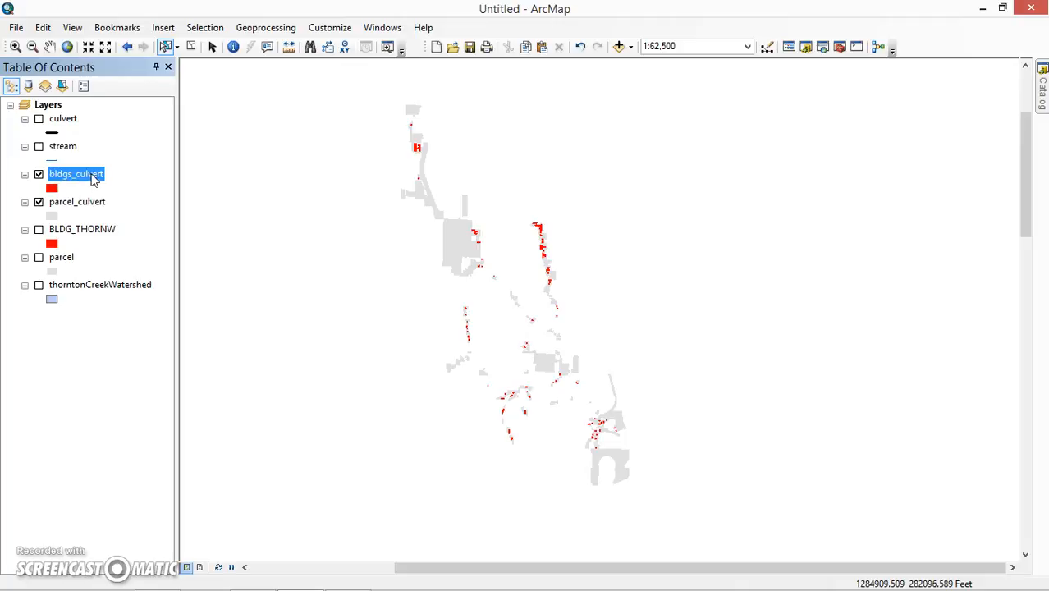
pyautogui.rightClick(94, 180)
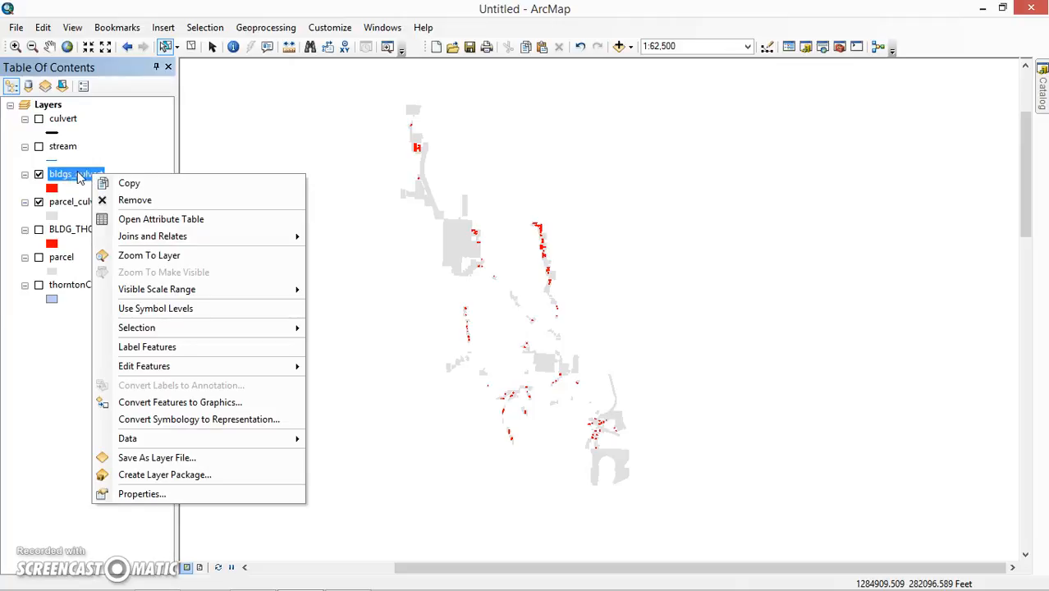
pyautogui.moveTo(163, 238)
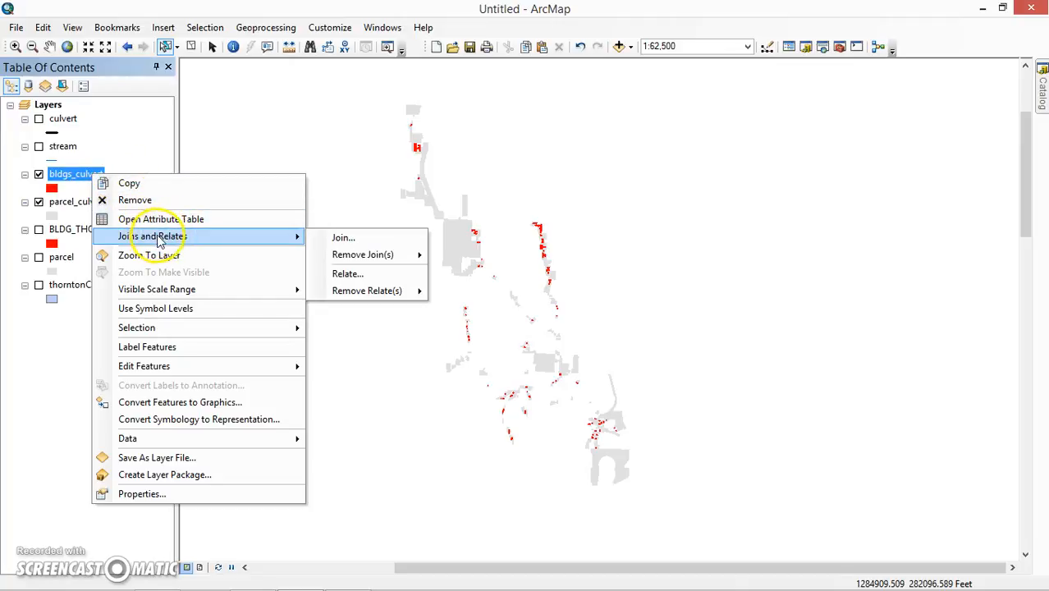
pyautogui.click(343, 238)
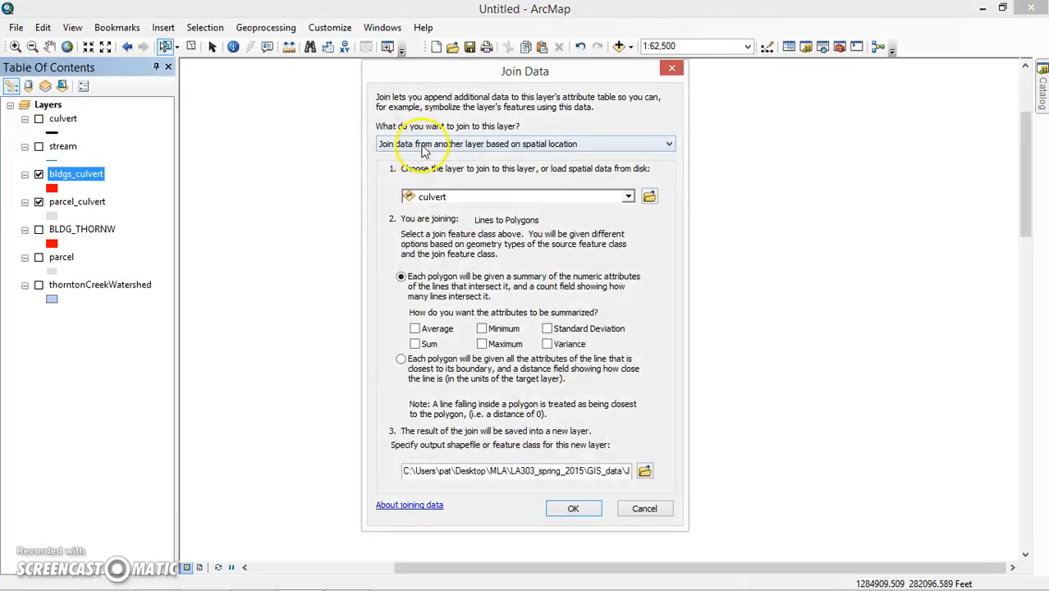
pyautogui.moveTo(443, 74); pyautogui.dragTo(424, 66)
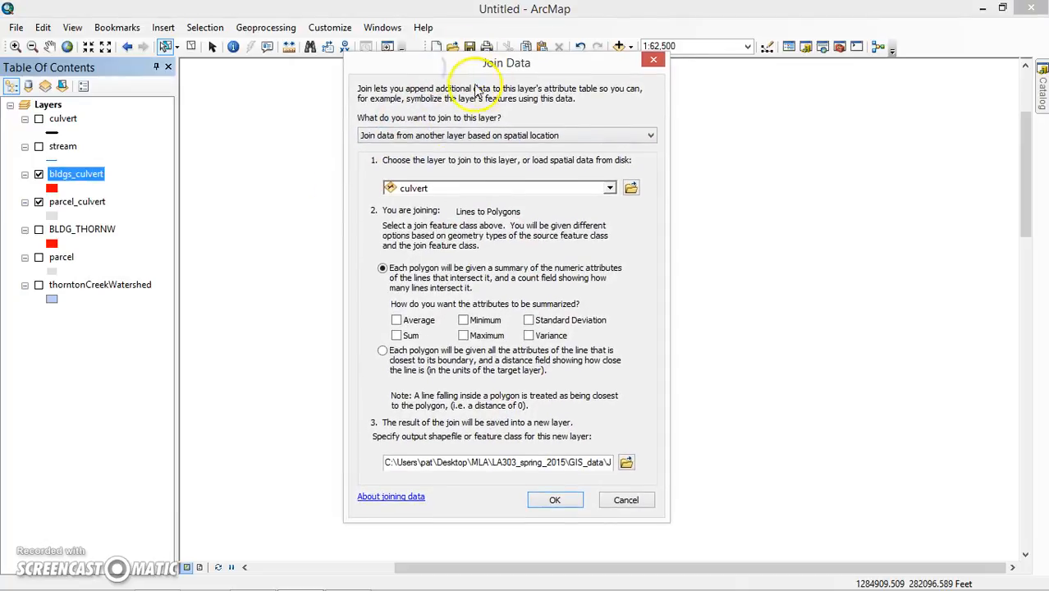
pyautogui.click(429, 135)
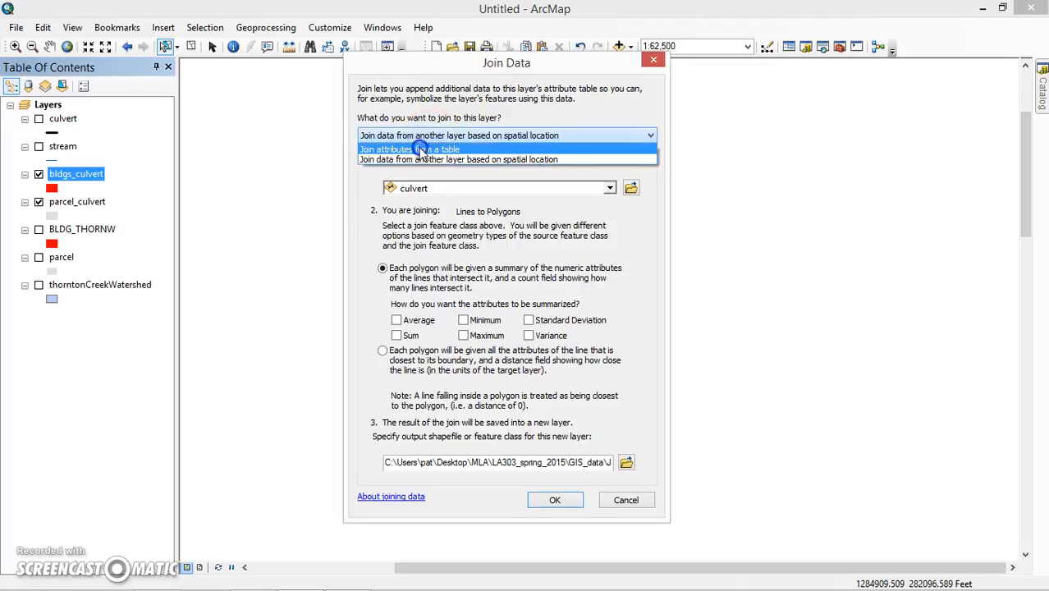
pyautogui.click(421, 150)
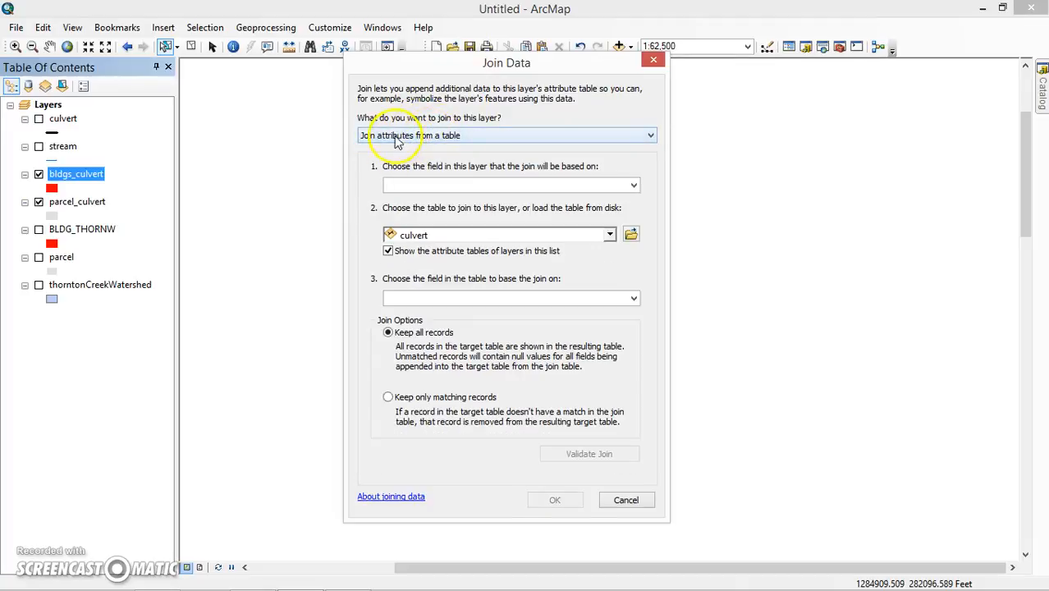
pyautogui.click(401, 137)
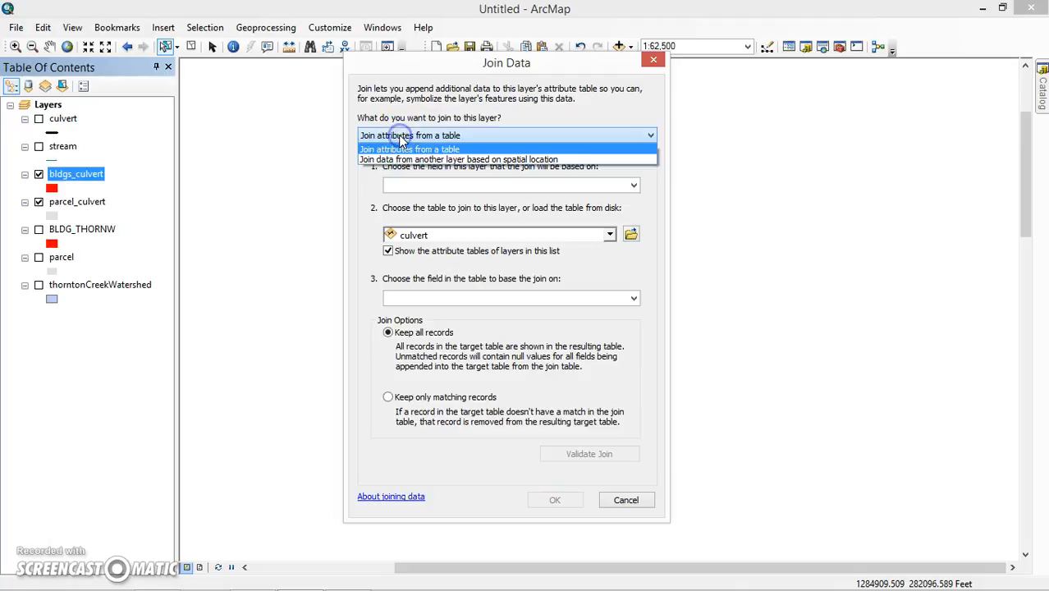
pyautogui.click(492, 160)
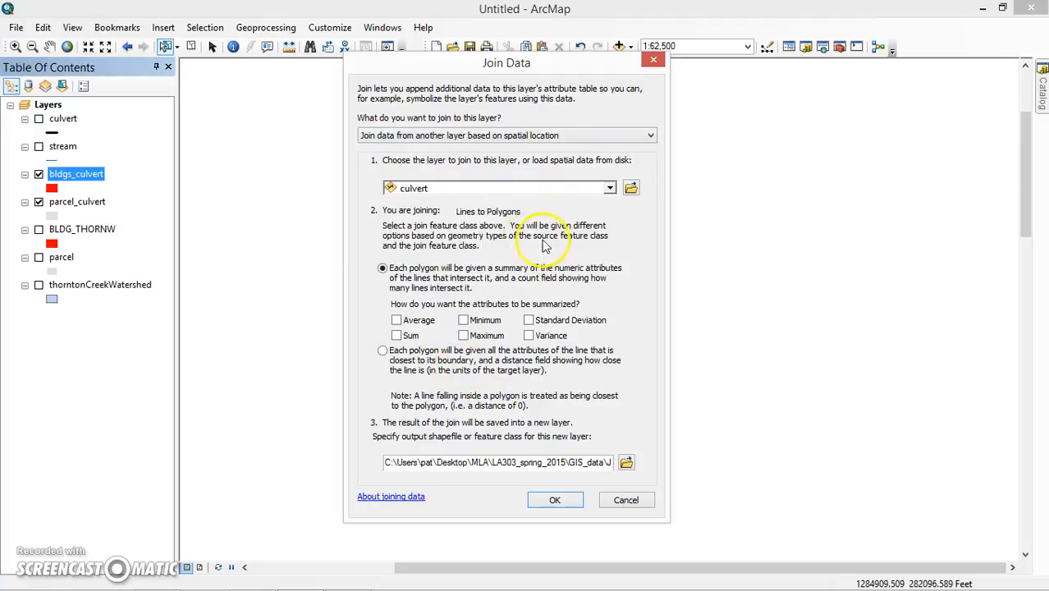
# Choose parcel_culvert as the layer to join to bldgs_culvert in the Join Data dialog.
pyautogui.click(610, 189)
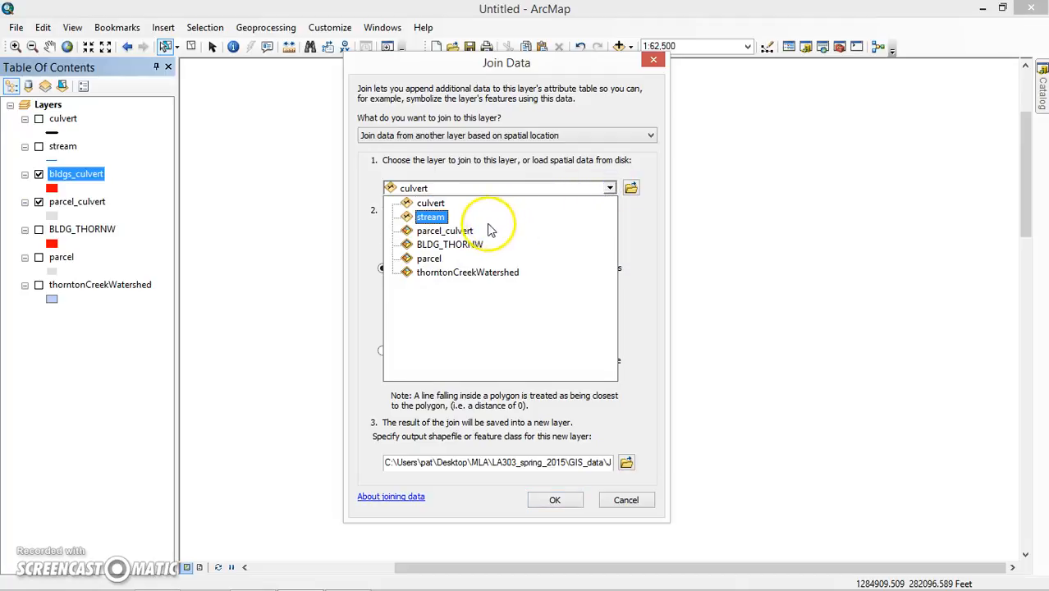
pyautogui.click(427, 232)
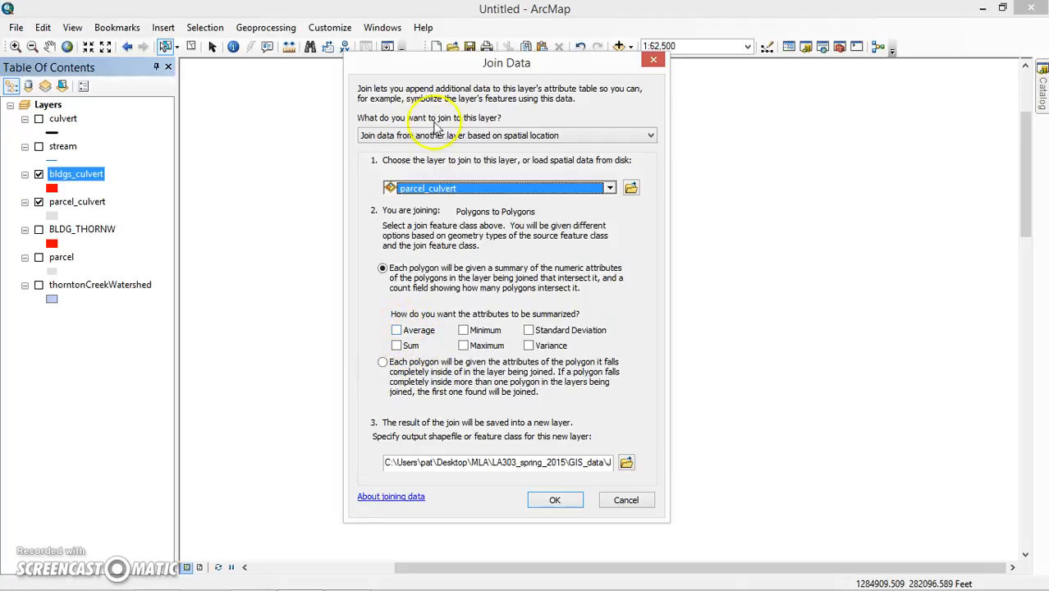
pyautogui.moveTo(444, 72); pyautogui.dragTo(669, 66)
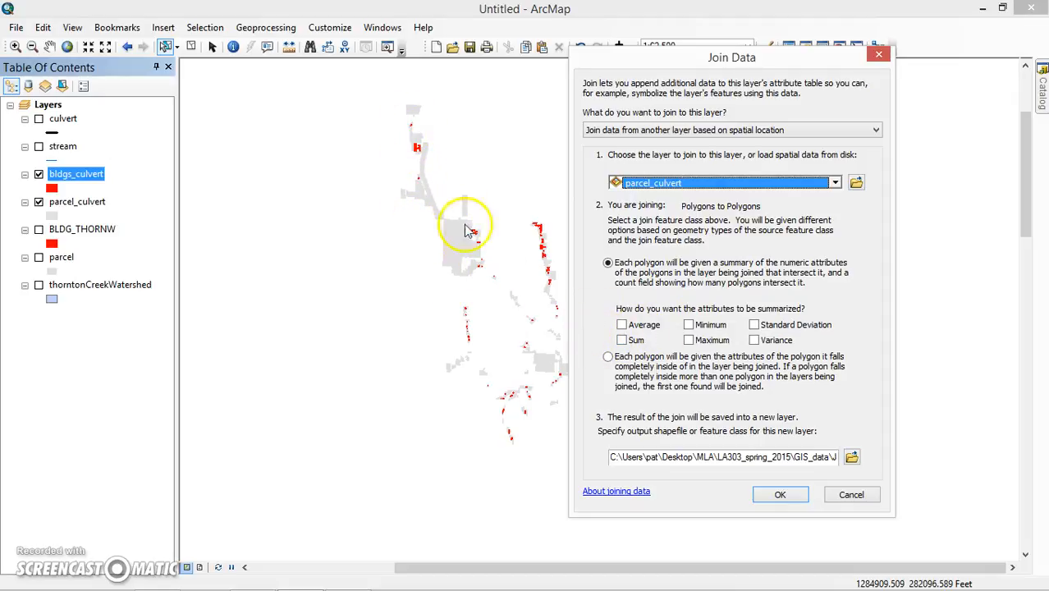
# Give each building the attributes of the parcel it falls completely inside.
pyautogui.moveTo(645, 66); pyautogui.dragTo(621, 44)
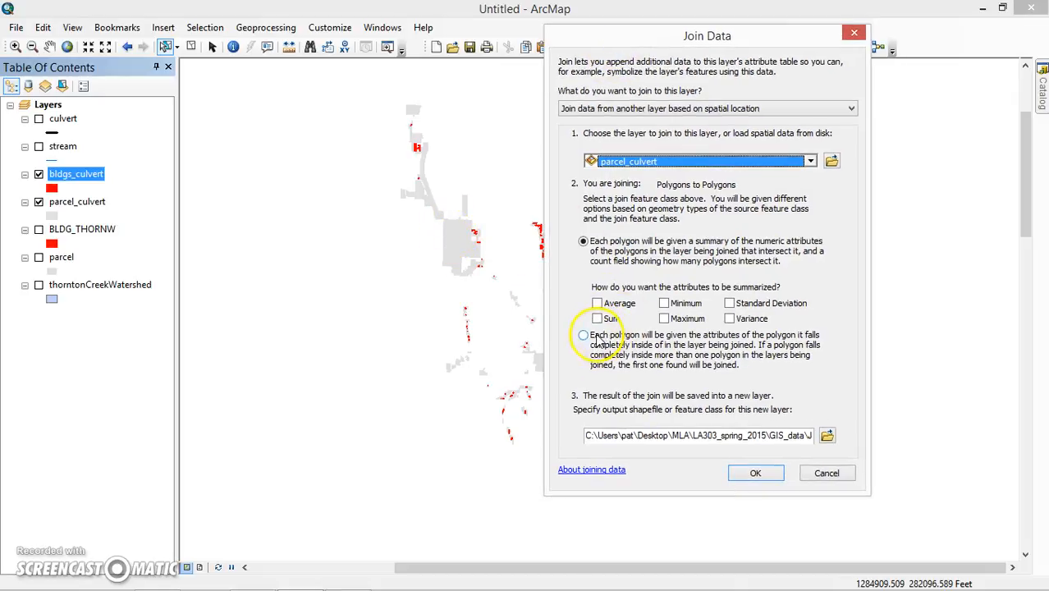
pyautogui.click(583, 336)
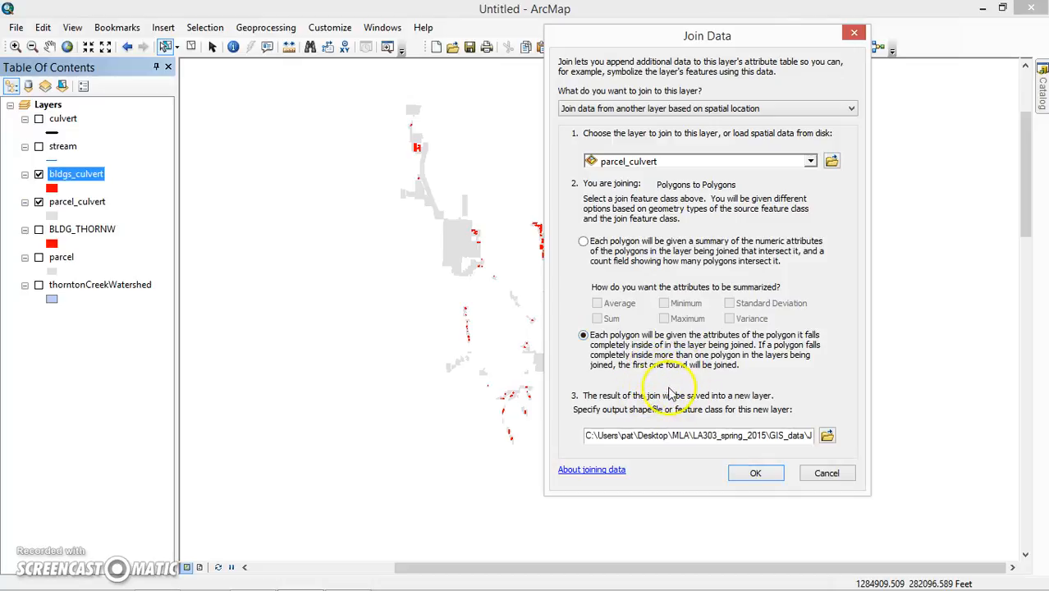
pyautogui.moveTo(597, 41); pyautogui.dragTo(622, 49)
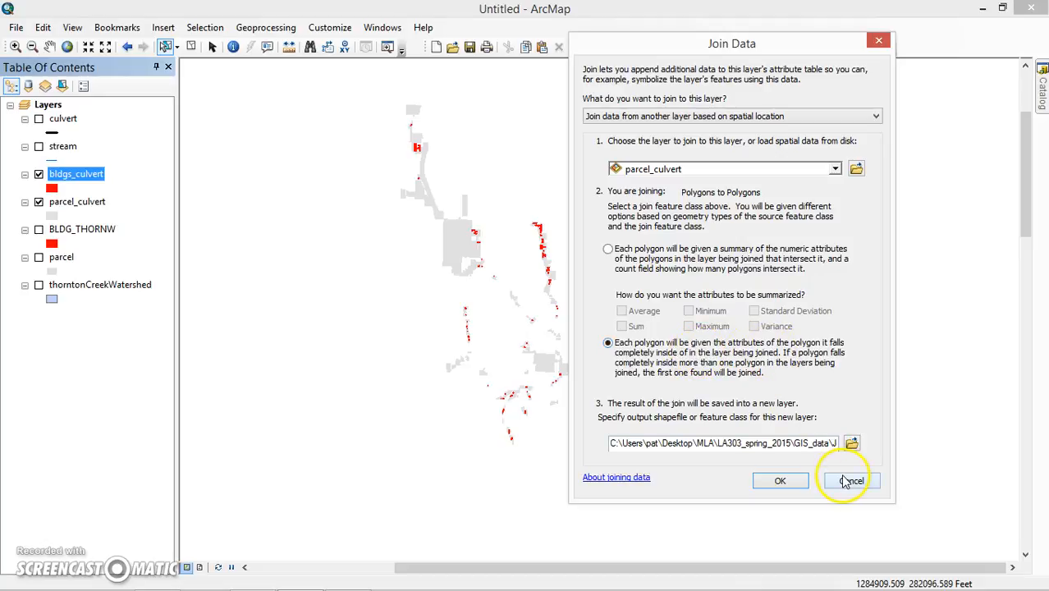
pyautogui.moveTo(690, 47); pyautogui.dragTo(670, 64)
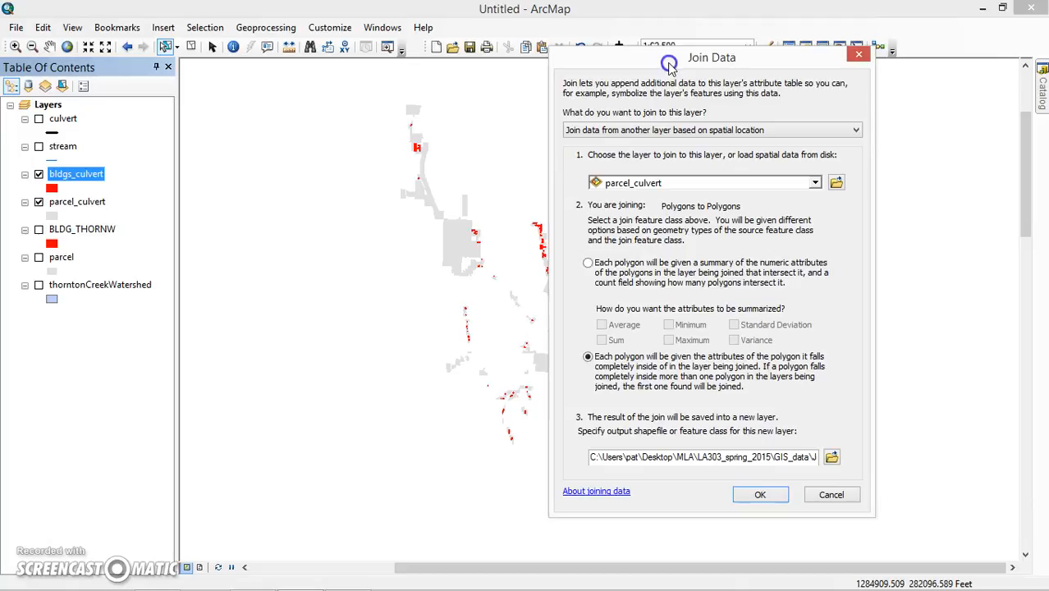
# Name the join output shapefile spatial_join01 in the GIS_data folder.
pyautogui.click(832, 457)
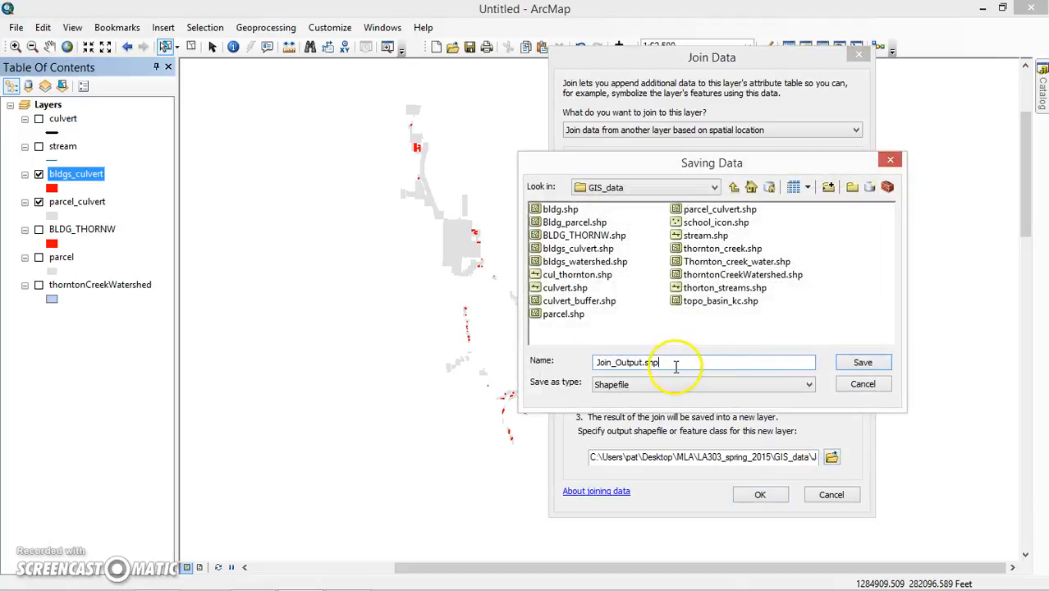
pyautogui.moveTo(676, 367); pyautogui.dragTo(533, 363)
pyautogui.write('spatial_join01')
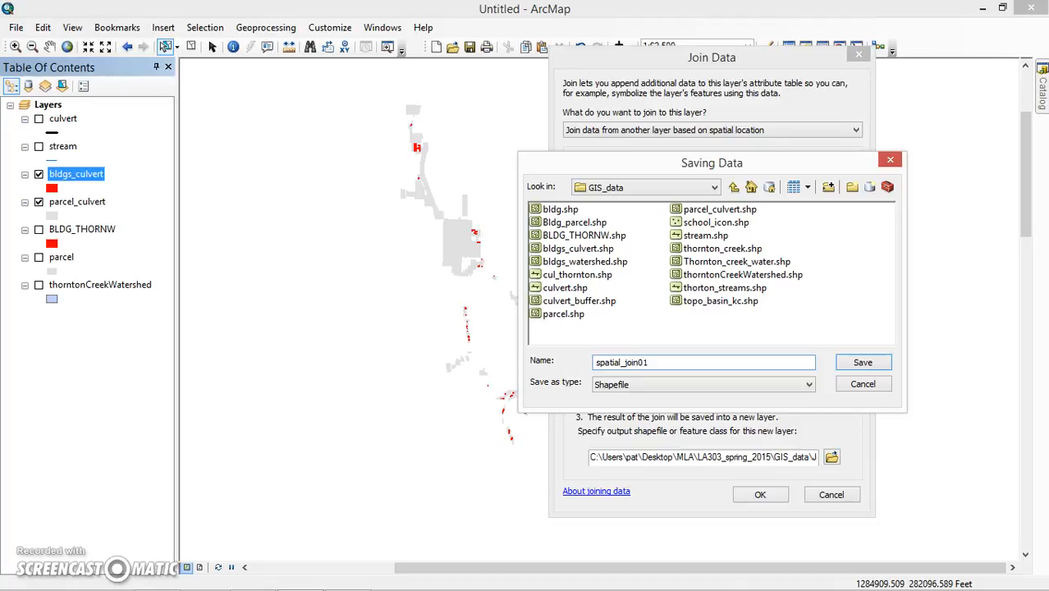
pyautogui.click(863, 362)
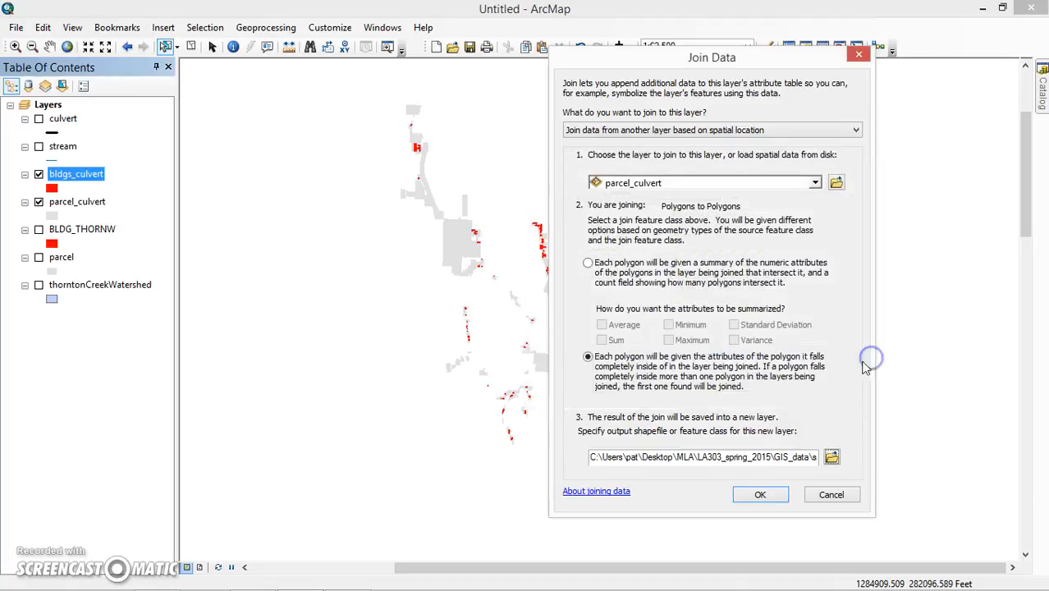
pyautogui.click(760, 495)
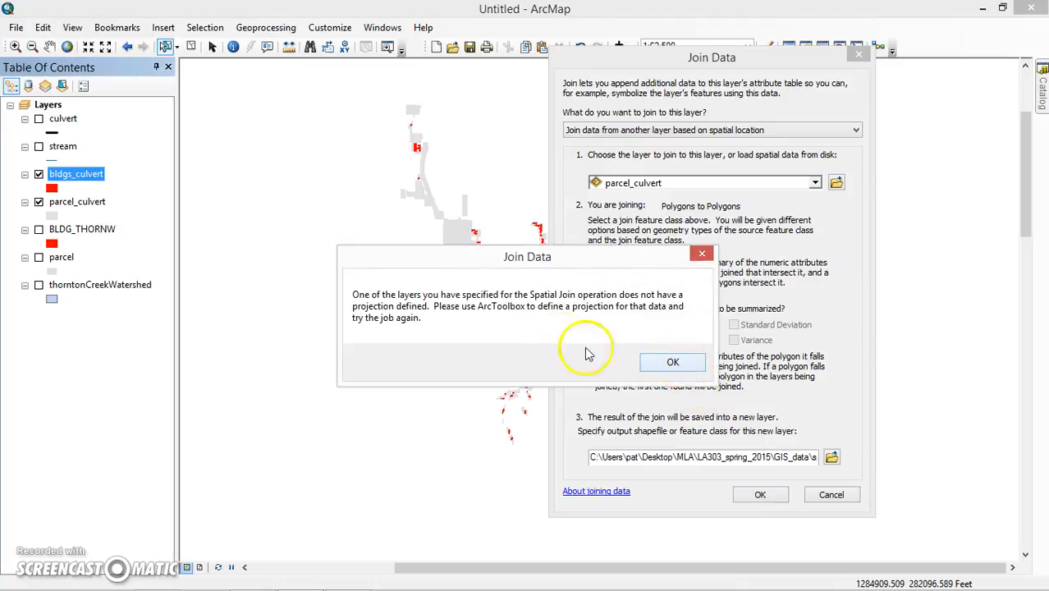
pyautogui.click(671, 361)
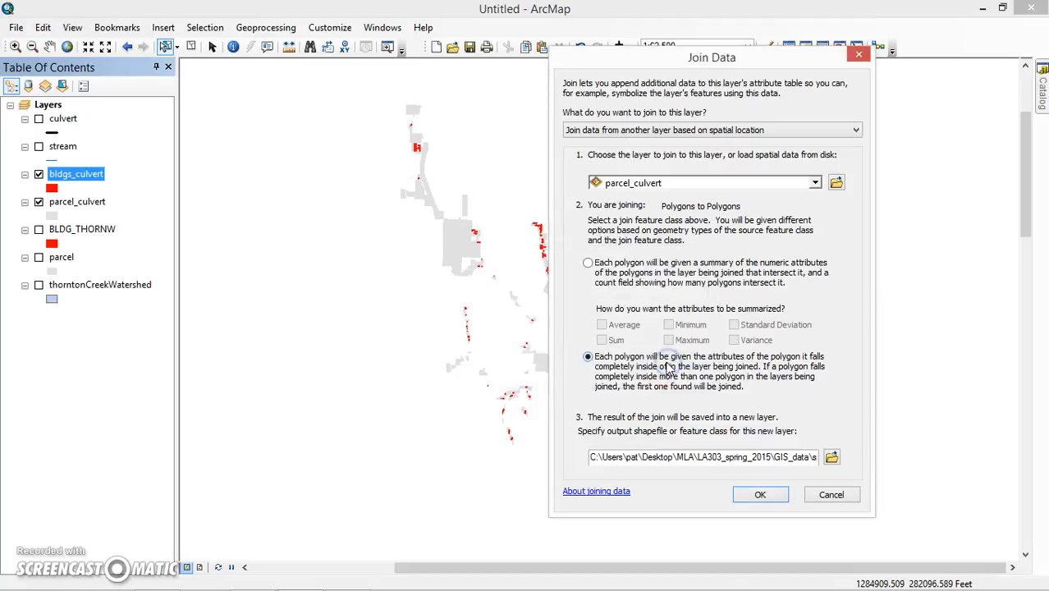
pyautogui.click(831, 457)
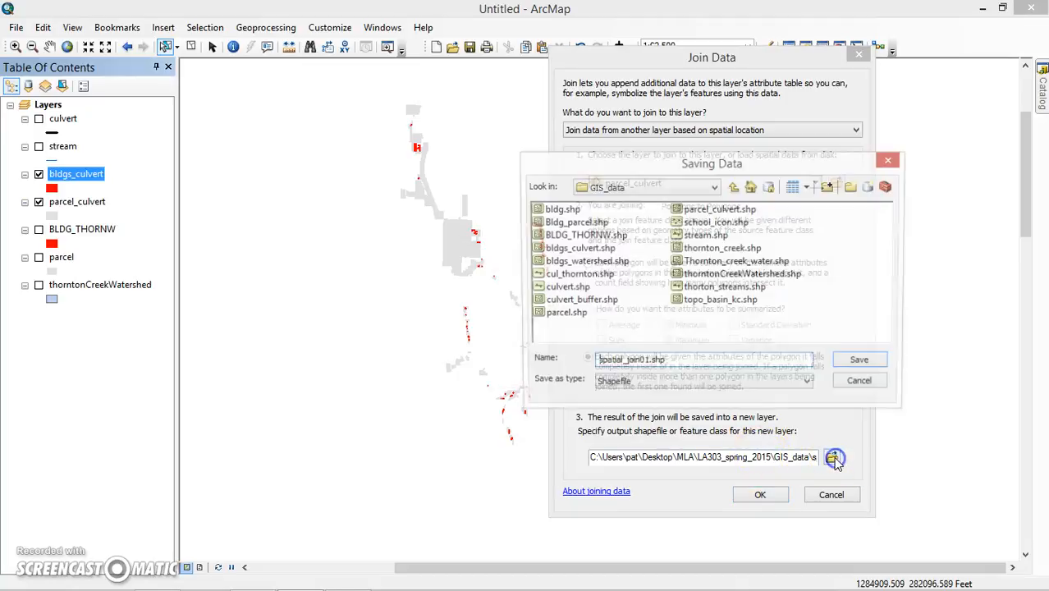
pyautogui.click(863, 363)
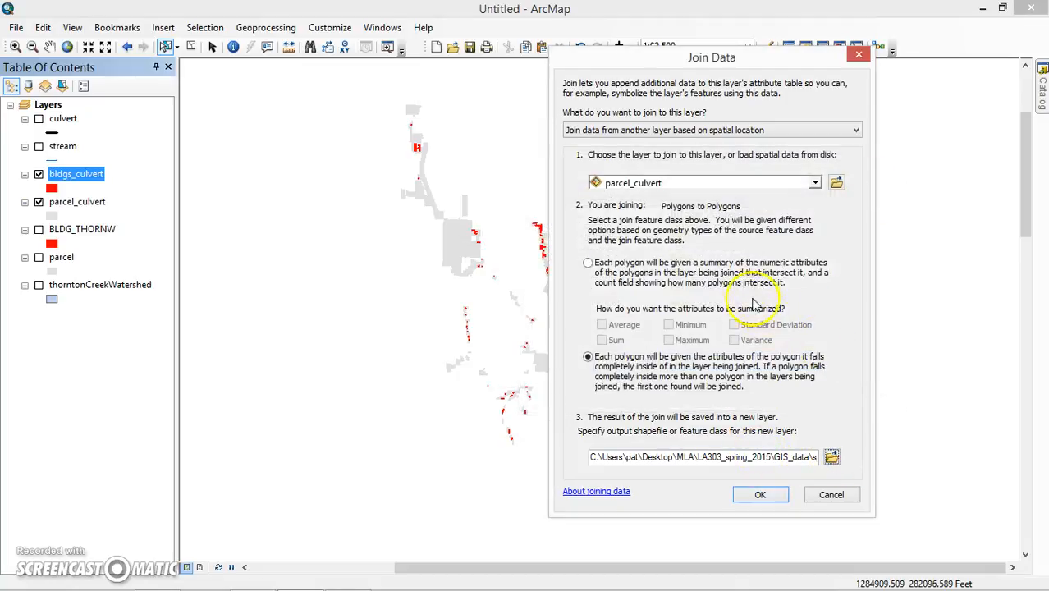
pyautogui.click(760, 494)
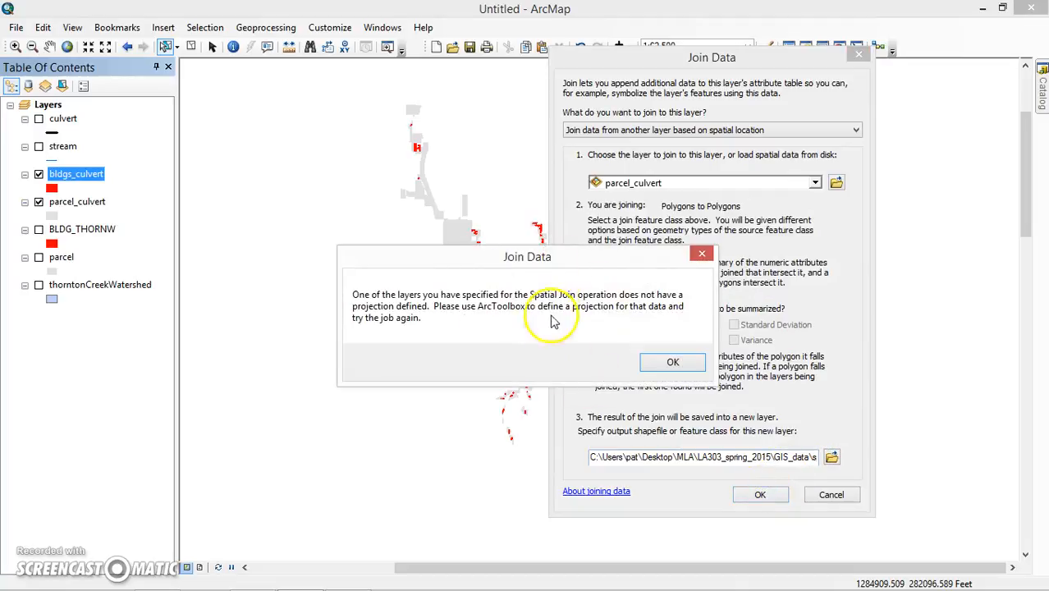
pyautogui.click(702, 254)
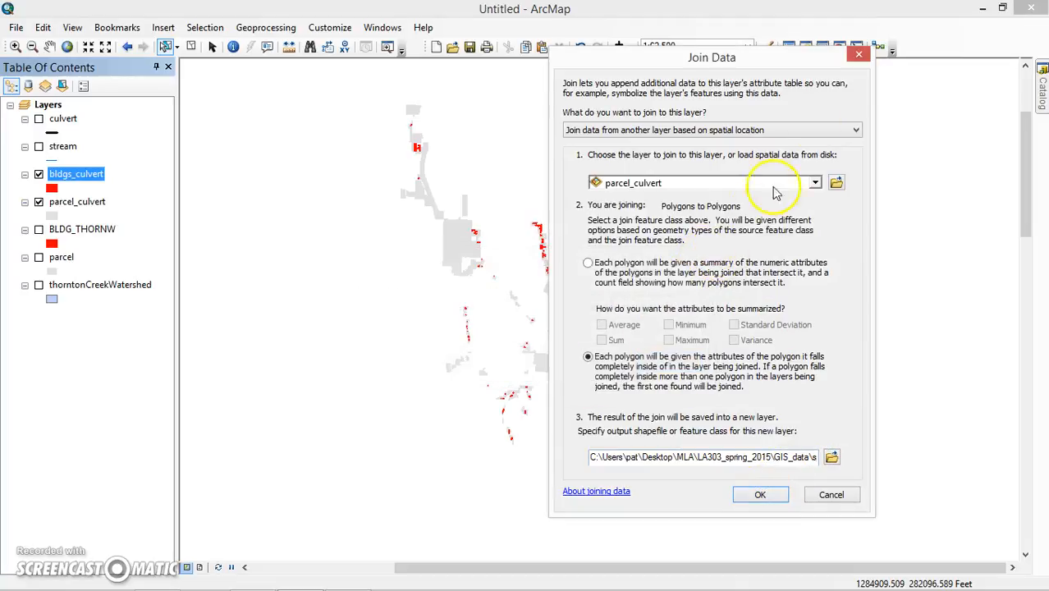
pyautogui.click(858, 56)
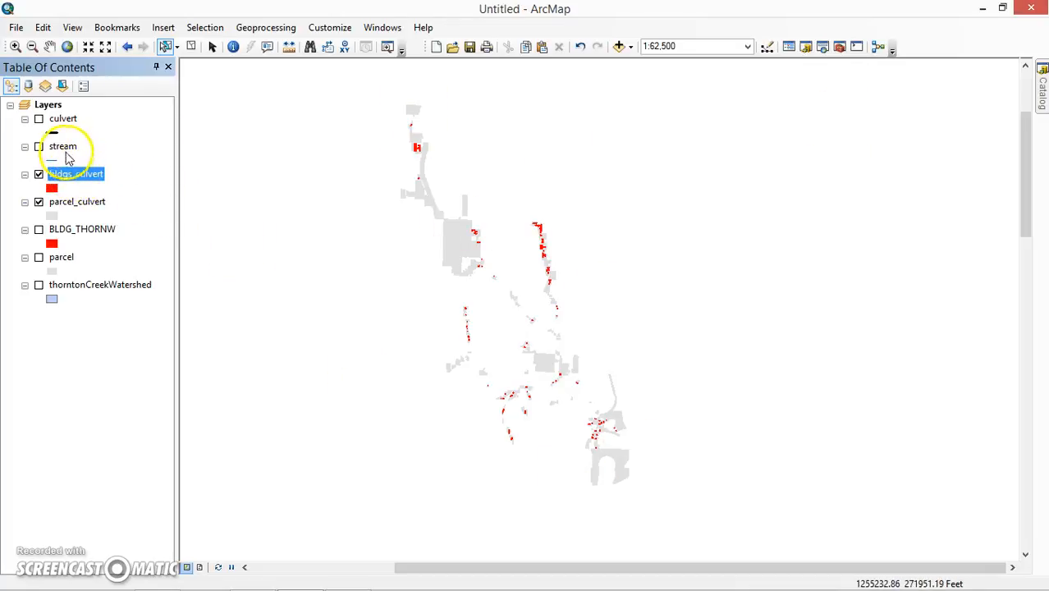
# Select the stream, bldgs_culvert and parcel_culvert layers in turn in the Table of Contents.
pyautogui.click(63, 148)
pyautogui.click(74, 175)
pyautogui.click(72, 205)
pyautogui.click(70, 174)
pyautogui.click(71, 204)
pyautogui.click(71, 174)
pyautogui.click(72, 202)
pyautogui.keyDown('ctrl'); pyautogui.click(74, 176); pyautogui.keyUp('ctrl')
pyautogui.click(74, 175)
pyautogui.click(77, 202)
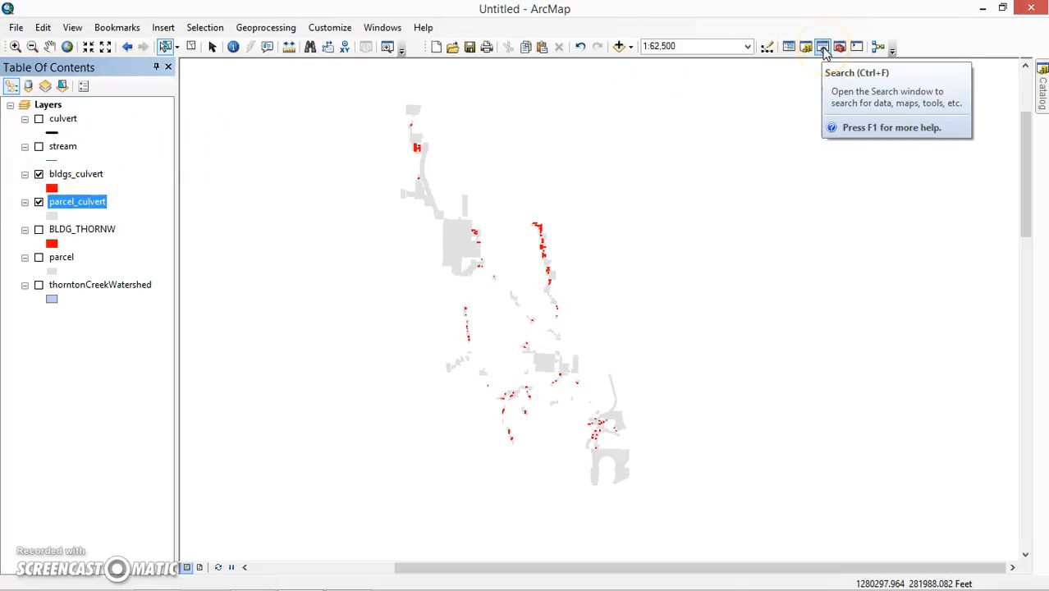
# Open the Search window from the toolbar to look for the spatial join tool.
pyautogui.click(823, 48)
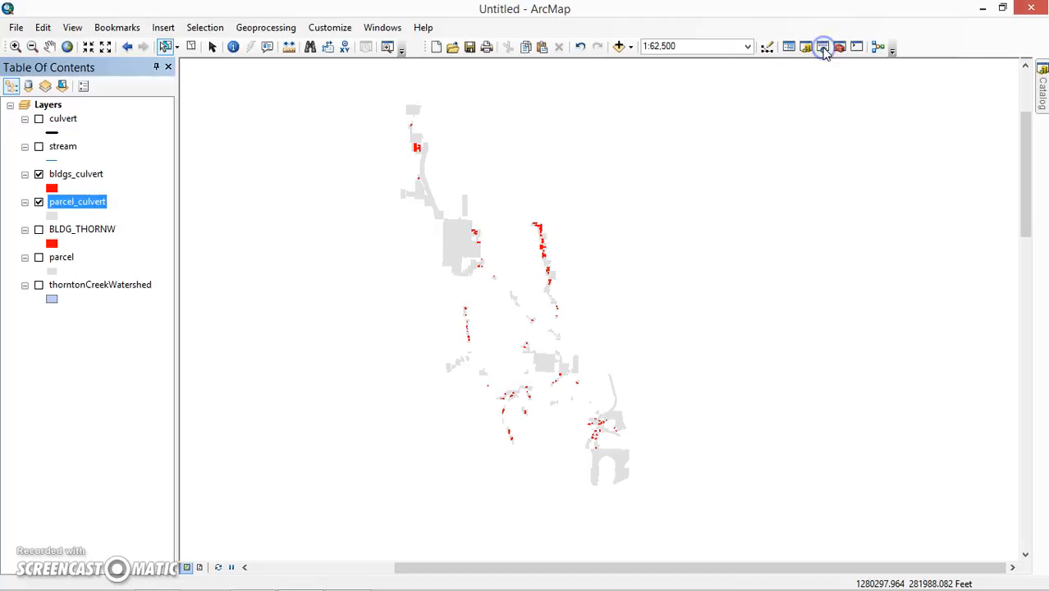
pyautogui.click(823, 49)
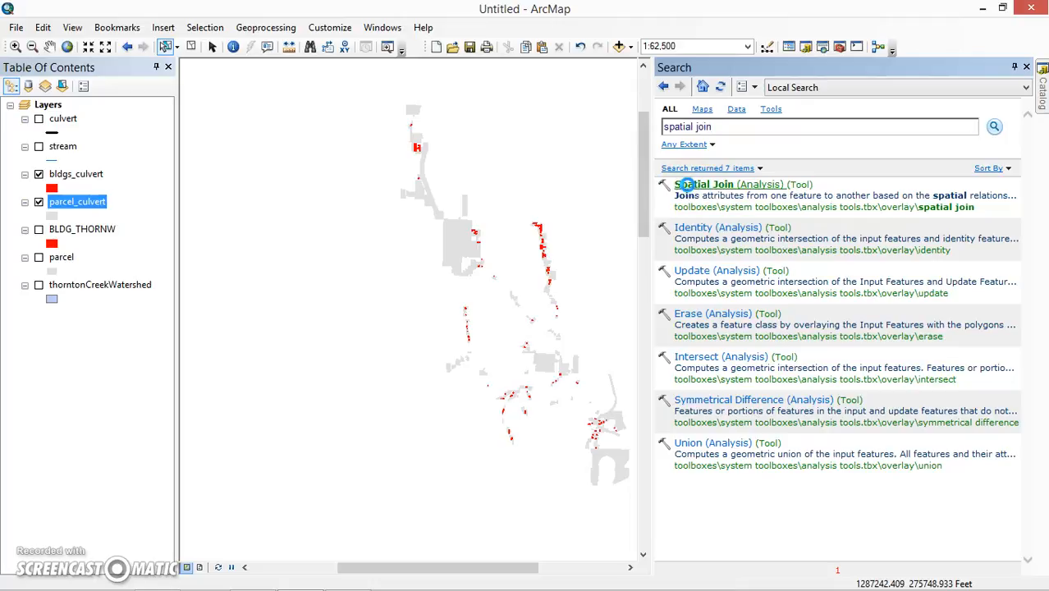
# Open Spatial Join with bldgs_culvert as target and parcel_culvert as join features, then browse for the output.
pyautogui.click(687, 186)
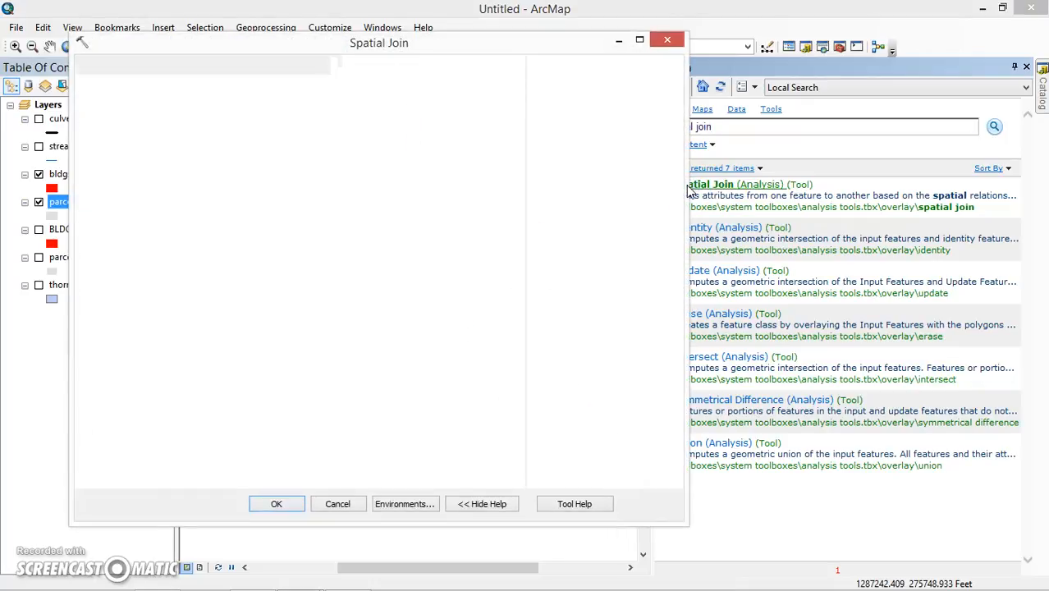
pyautogui.moveTo(337, 48); pyautogui.dragTo(572, 30)
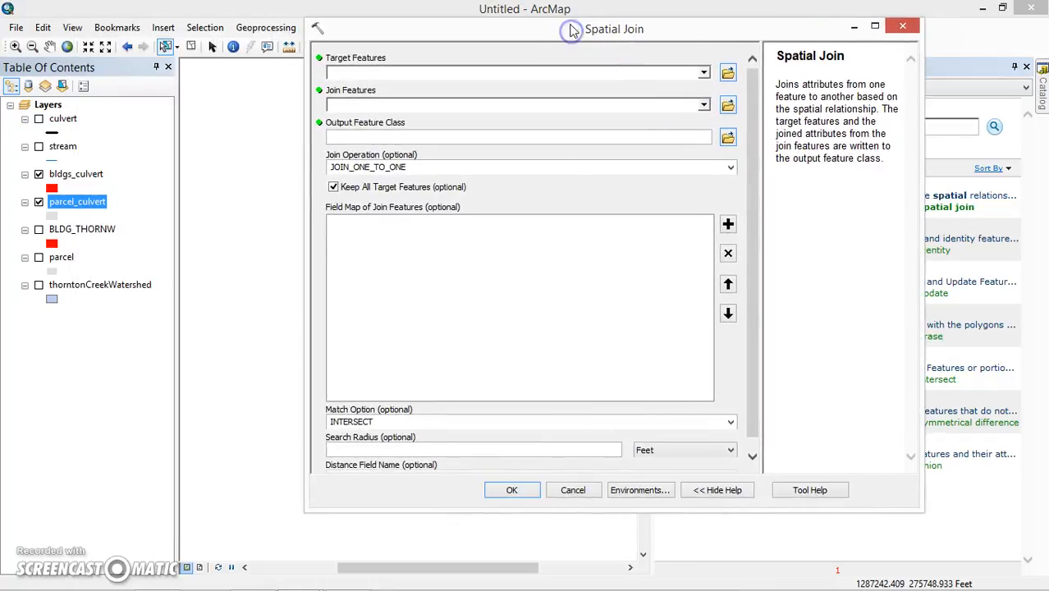
pyautogui.click(703, 75)
pyautogui.click(397, 116)
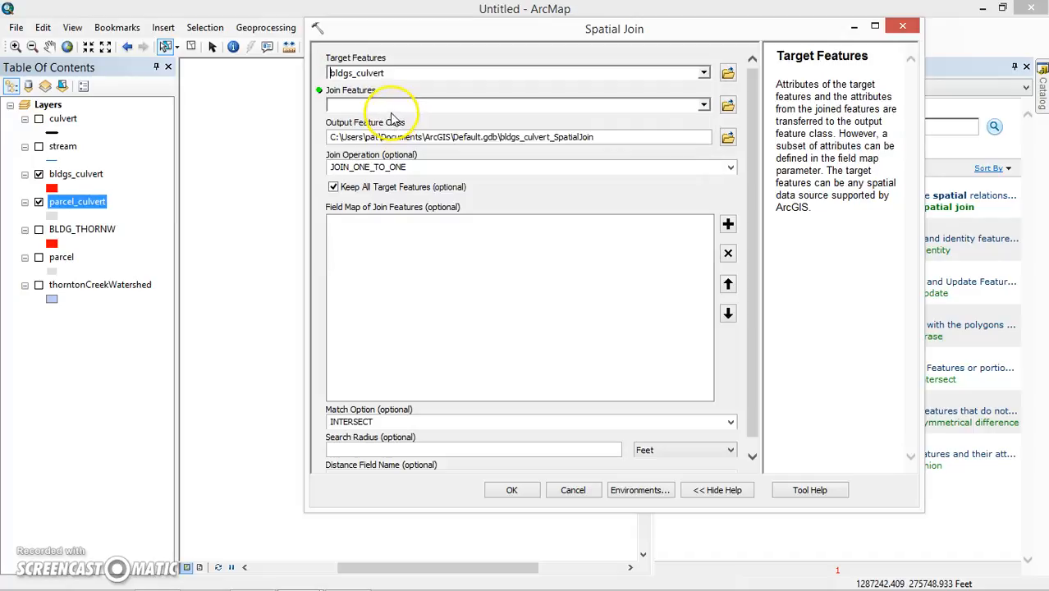
pyautogui.click(700, 105)
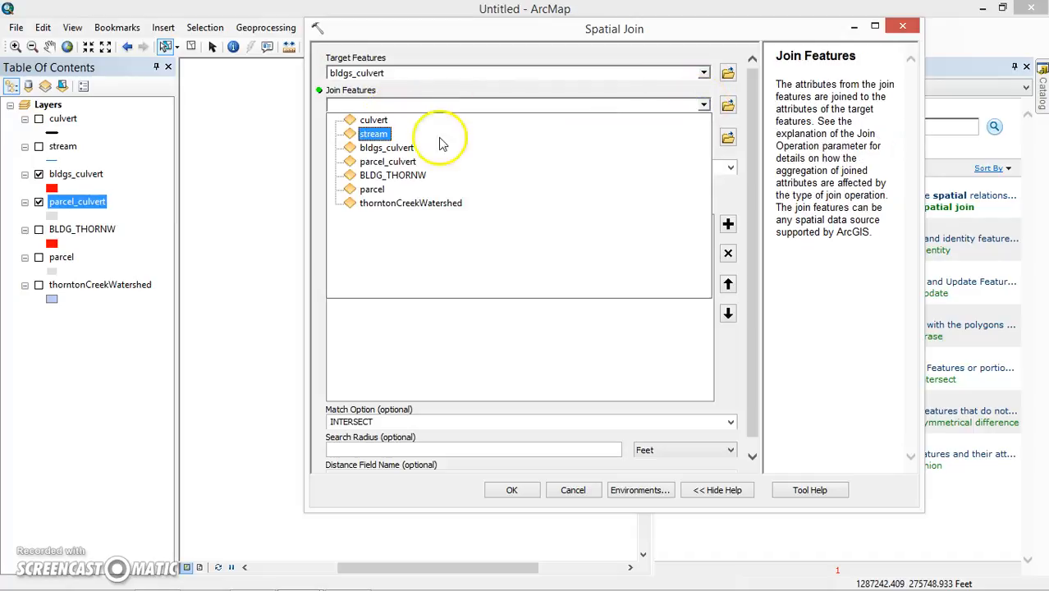
pyautogui.click(386, 162)
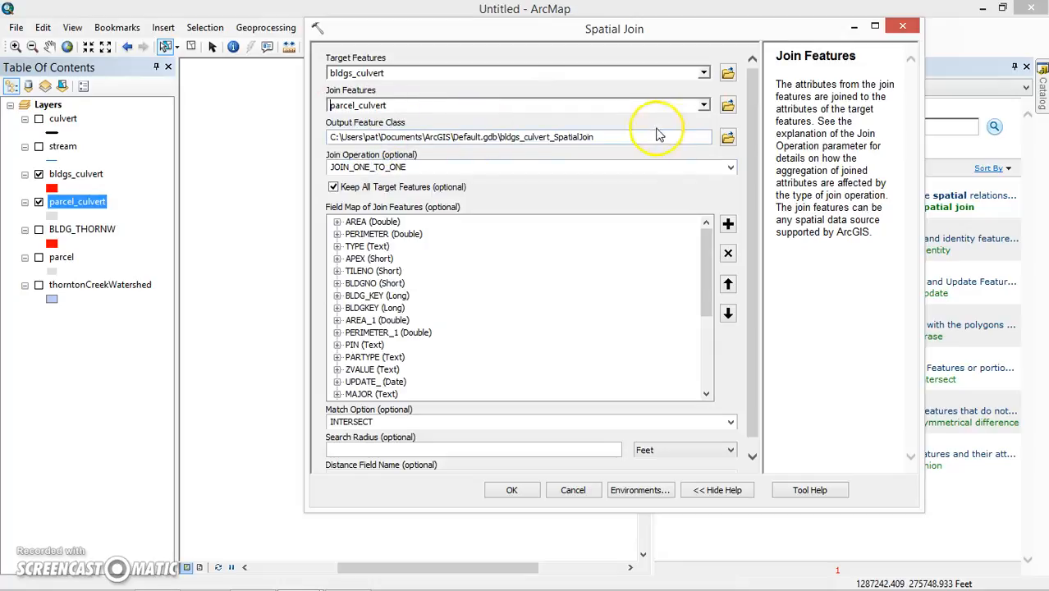
pyautogui.click(731, 142)
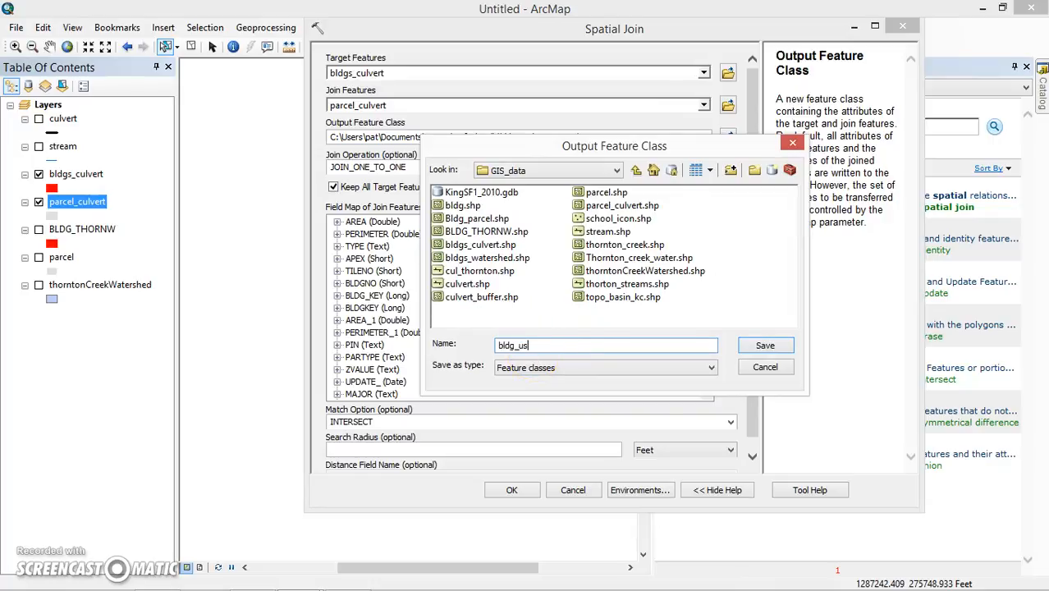
# Save the output as bldg_use in GIS_data and keep INTERSECT as the match option.
pyautogui.click(762, 348)
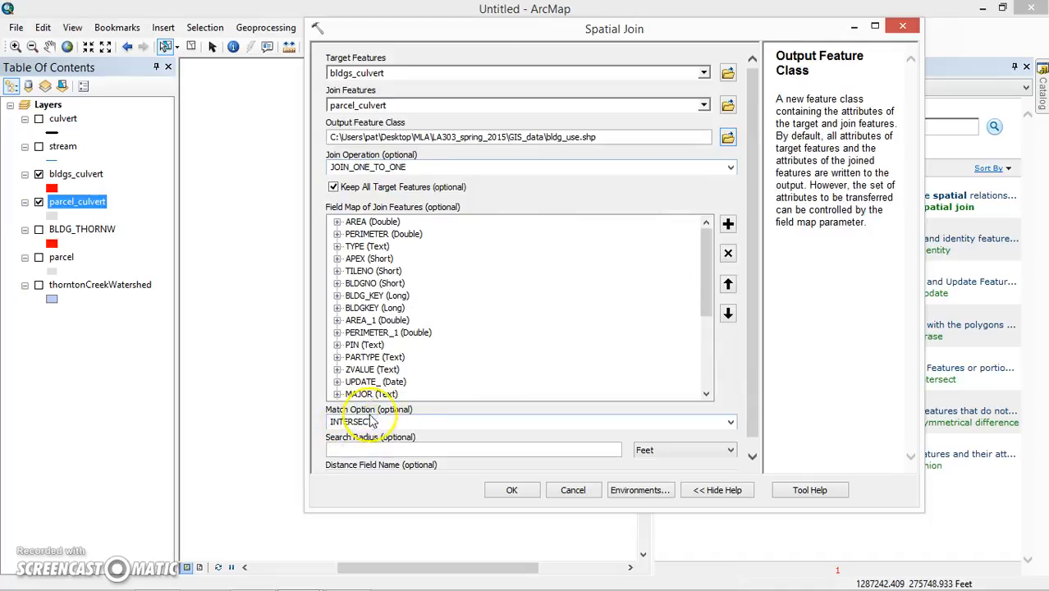
pyautogui.click(730, 424)
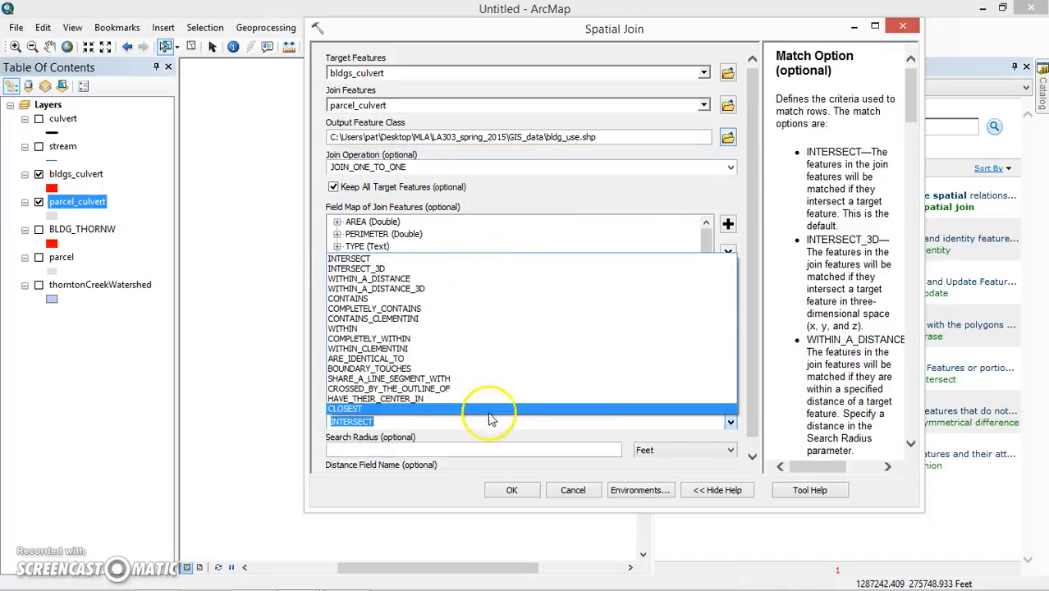
pyautogui.click(439, 261)
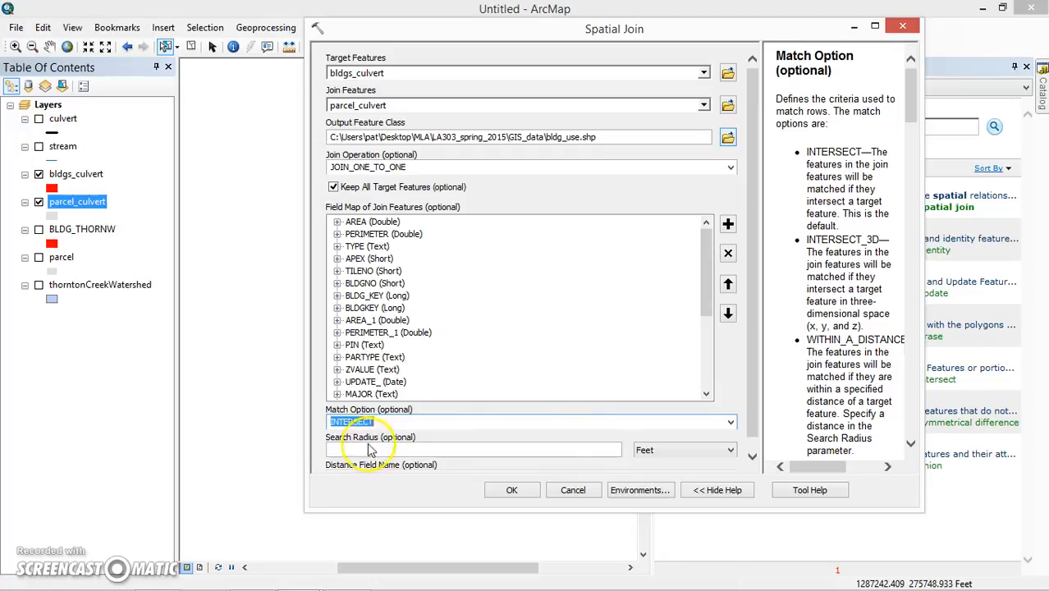
pyautogui.moveTo(749, 396); pyautogui.dragTo(749, 438)
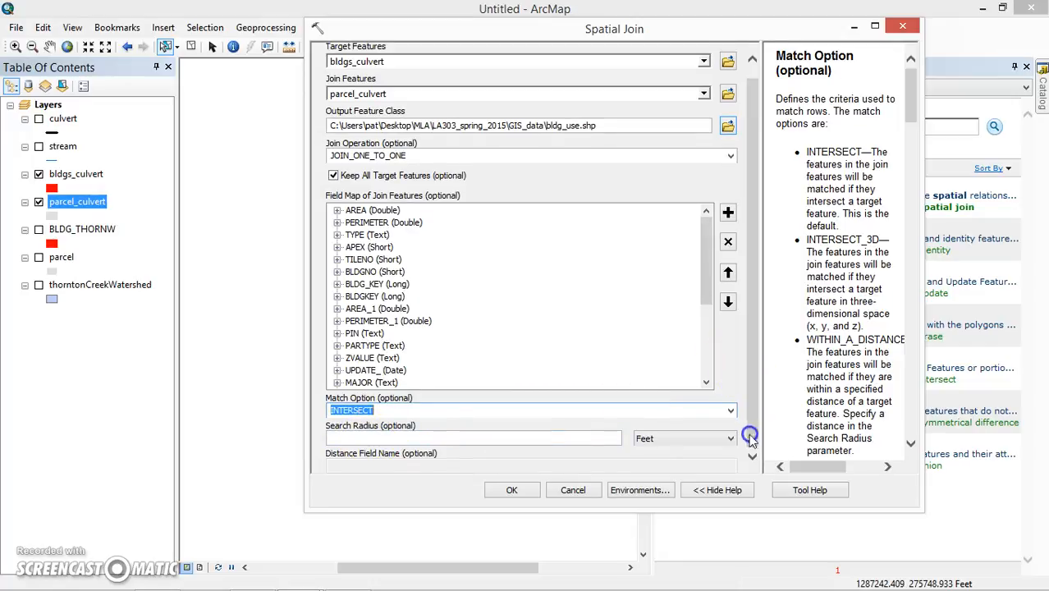
# Run the Spatial Join, dismiss the completion notice, and hide the Search panel.
pyautogui.click(512, 490)
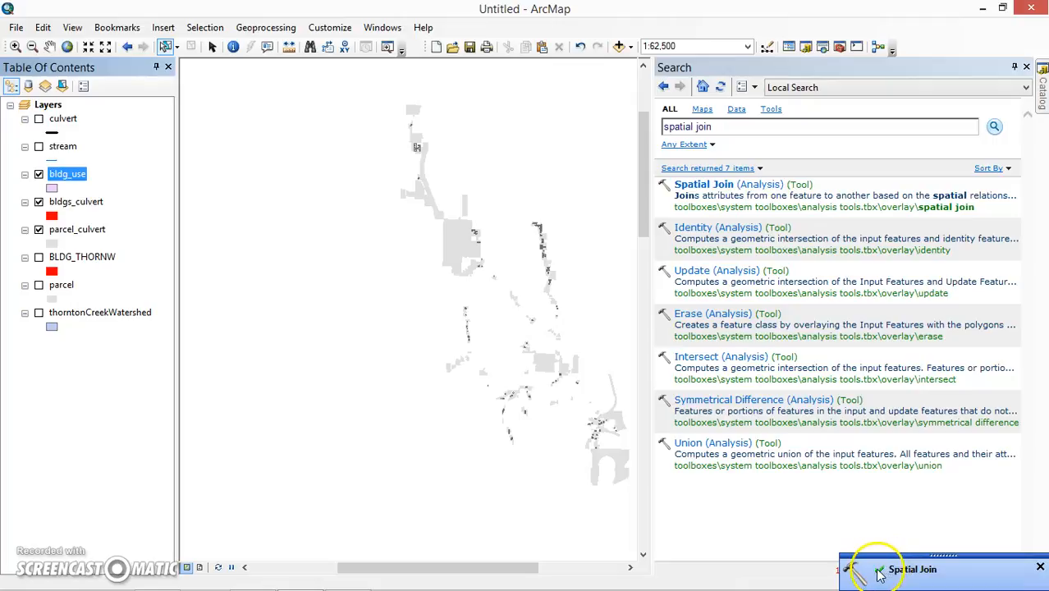
pyautogui.click(1039, 566)
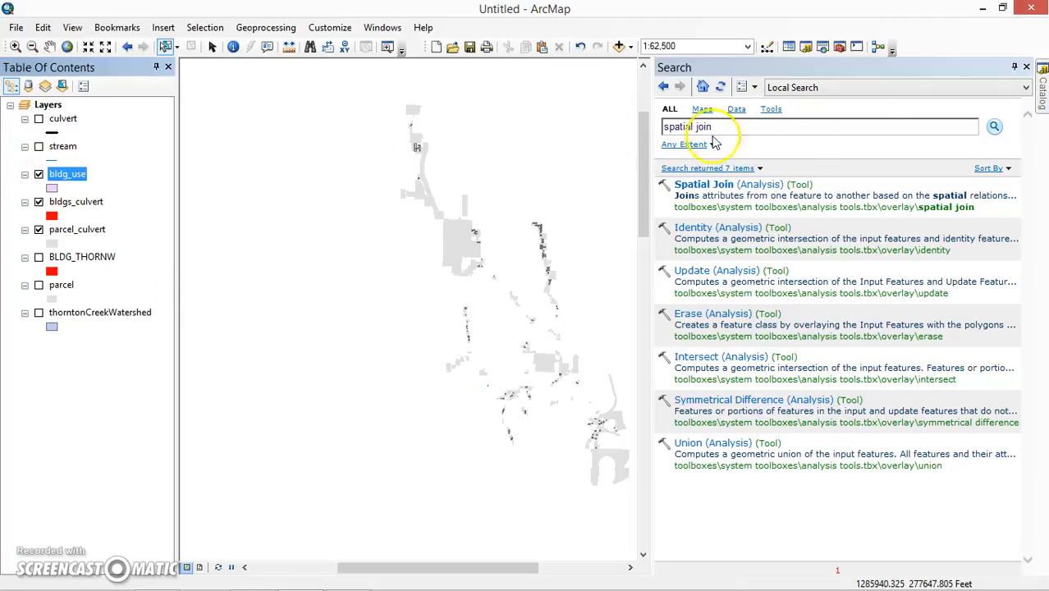
pyautogui.click(1015, 69)
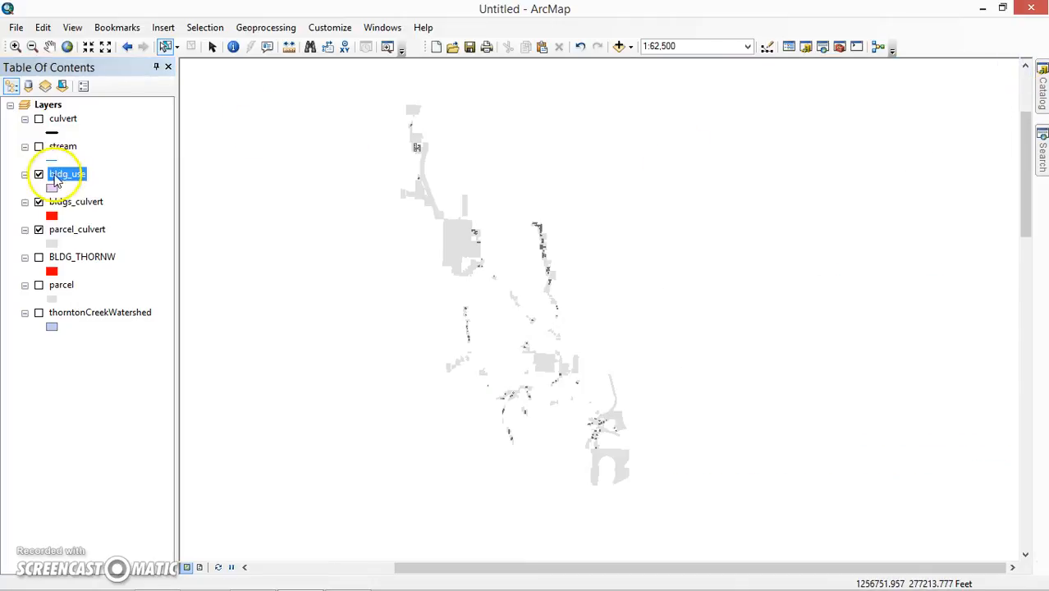
# Review the 170 bldg_use records and the joined PRES_USE_D parcel columns, selecting one building.
pyautogui.rightClick(61, 179)
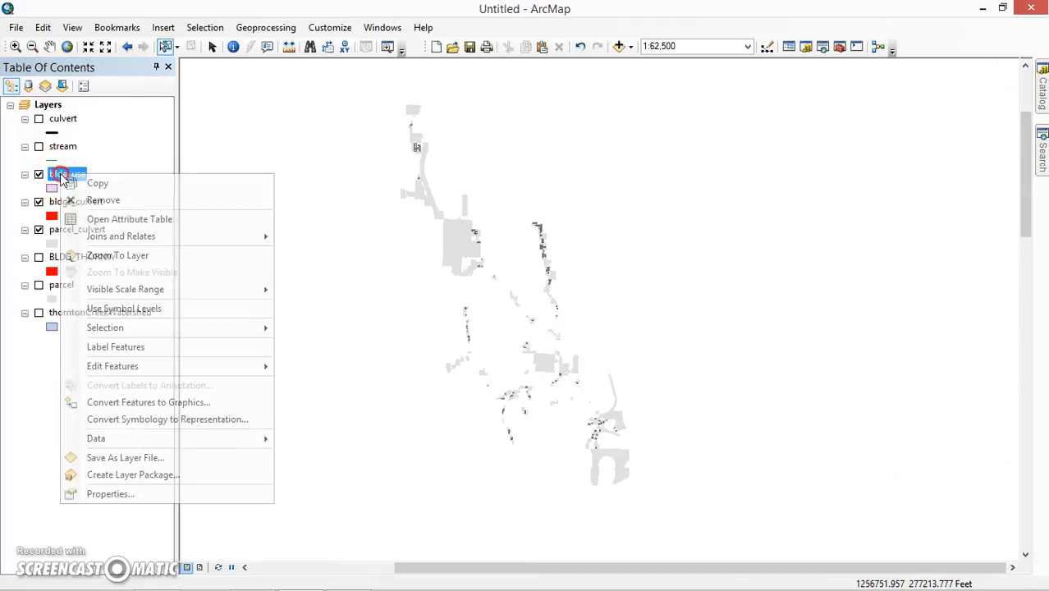
pyautogui.click(118, 220)
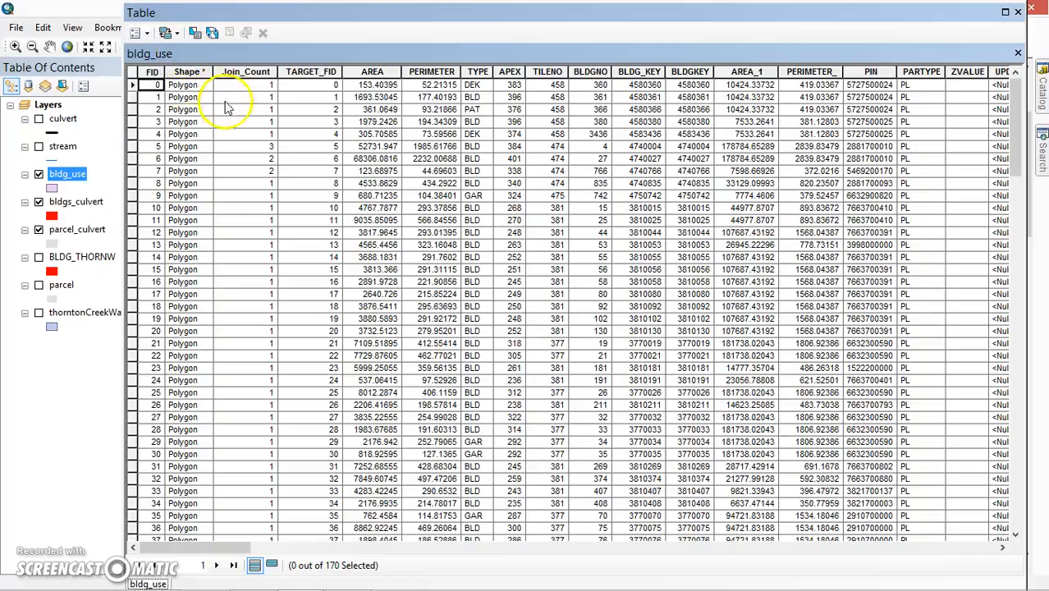
pyautogui.moveTo(222, 548); pyautogui.dragTo(413, 559)
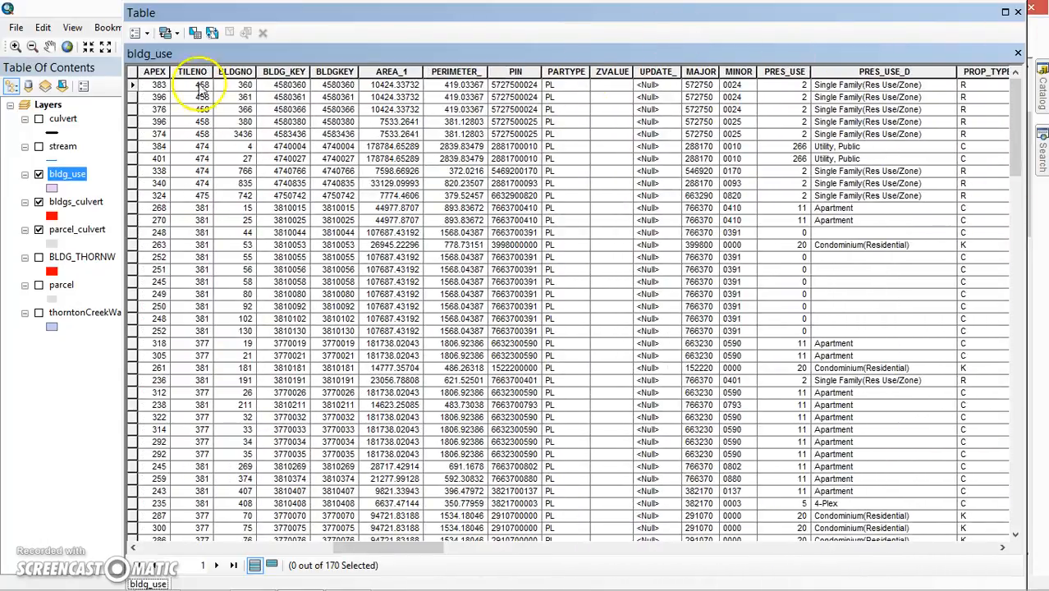
pyautogui.click(131, 109)
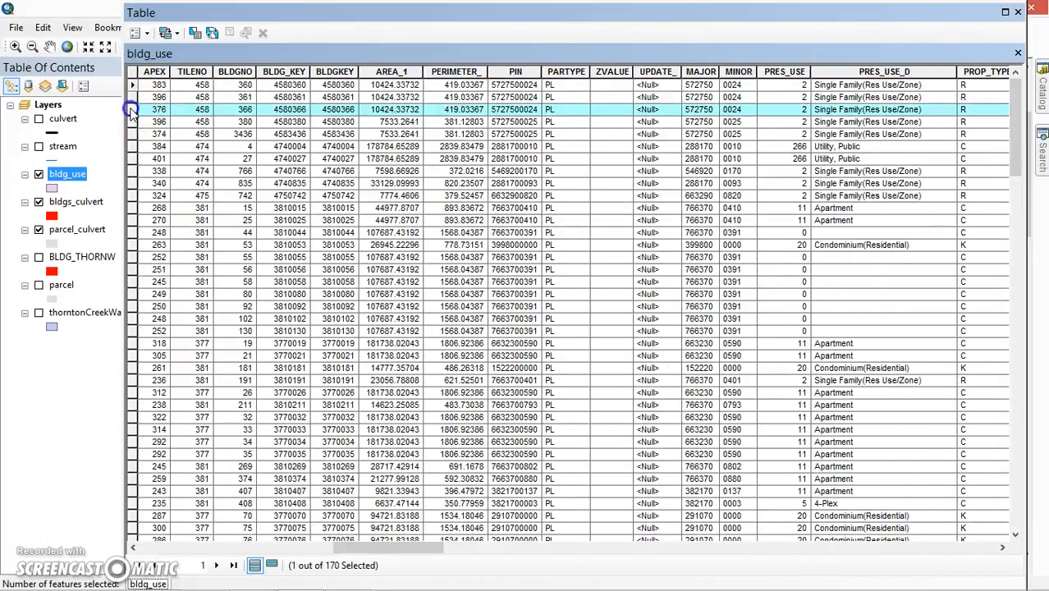
pyautogui.click(1018, 14)
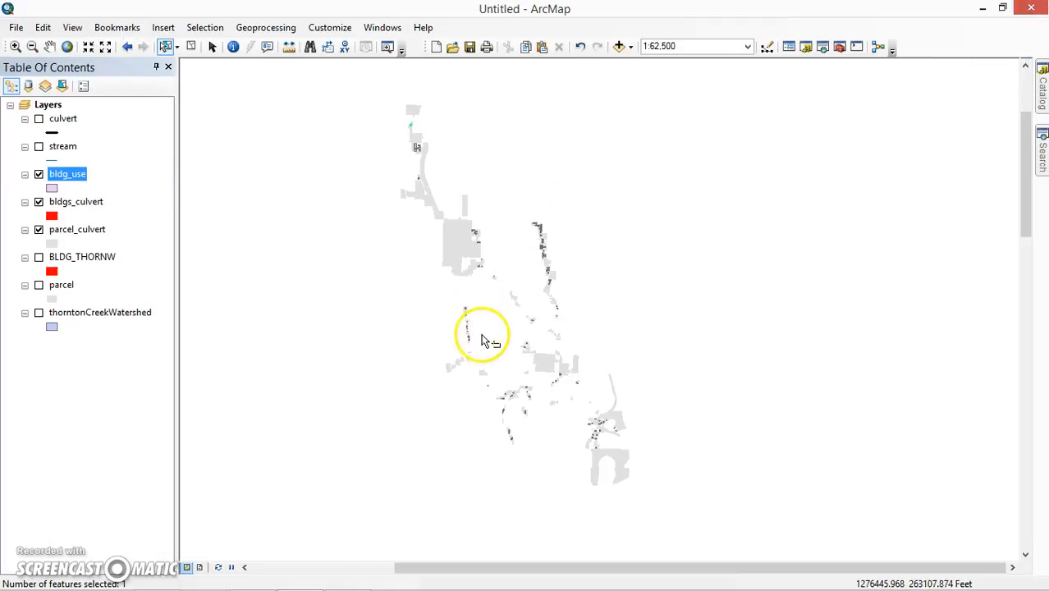
# Zoom the map to the selected bldg_use building to inspect it closely.
pyautogui.scroll(4, 445, 194)
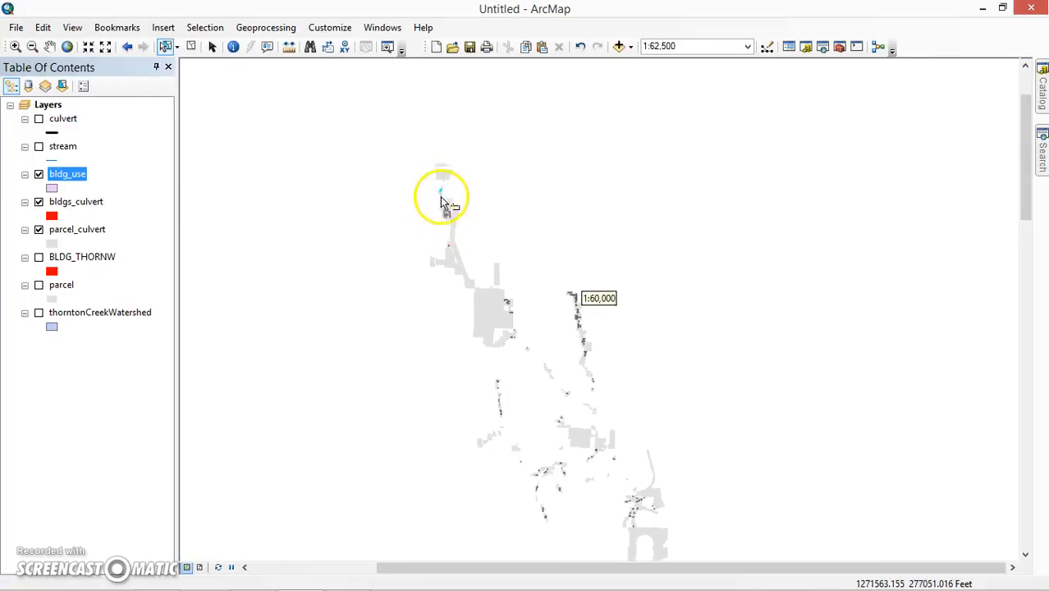
pyautogui.scroll(5, 441, 195)
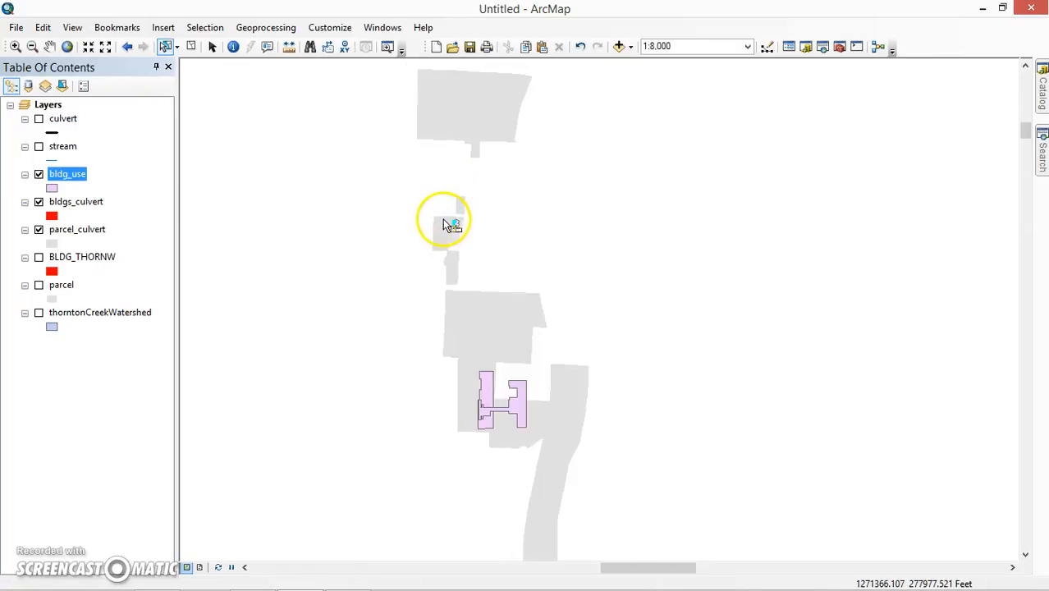
pyautogui.scroll(3, 449, 229)
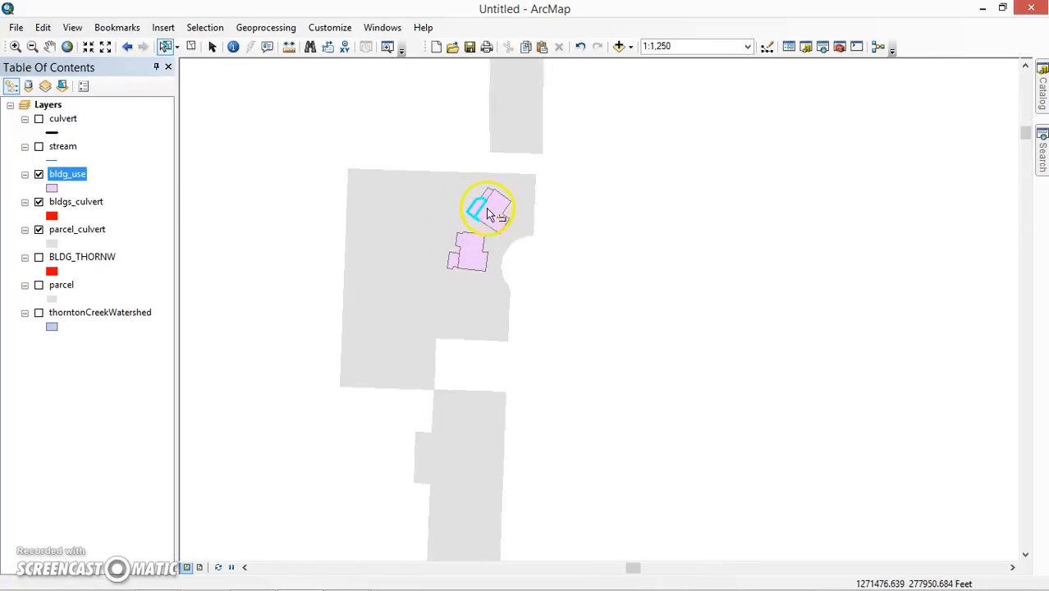
pyautogui.scroll(-4, 477, 227)
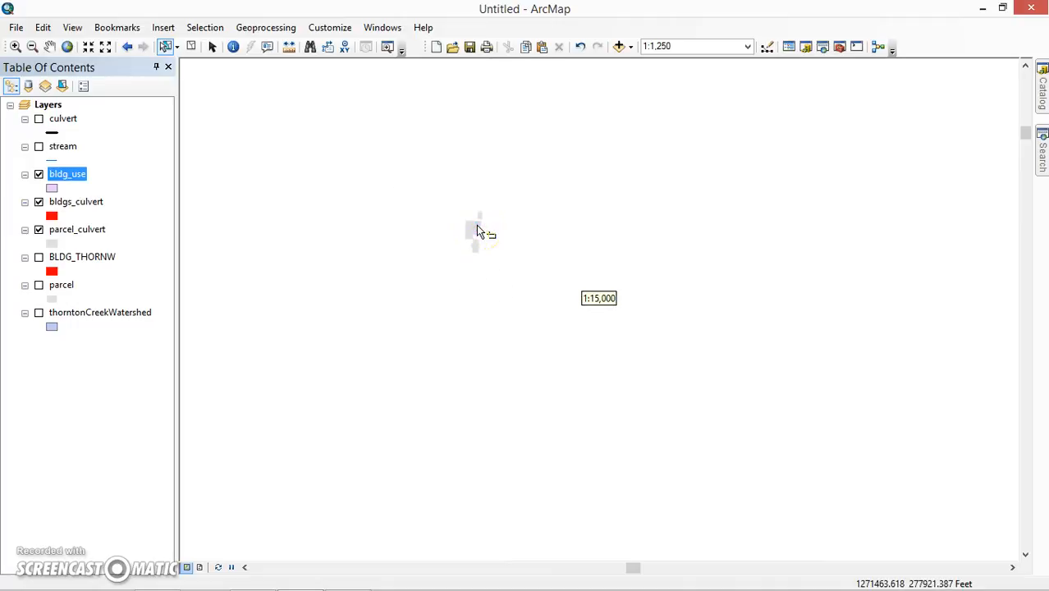
pyautogui.rightClick(72, 180)
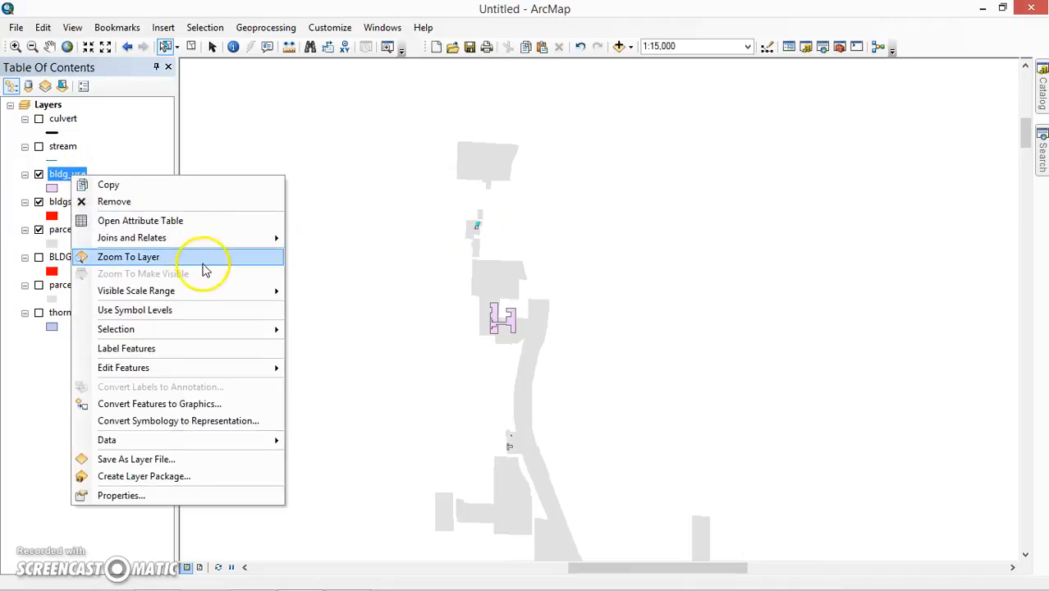
pyautogui.moveTo(207, 292)
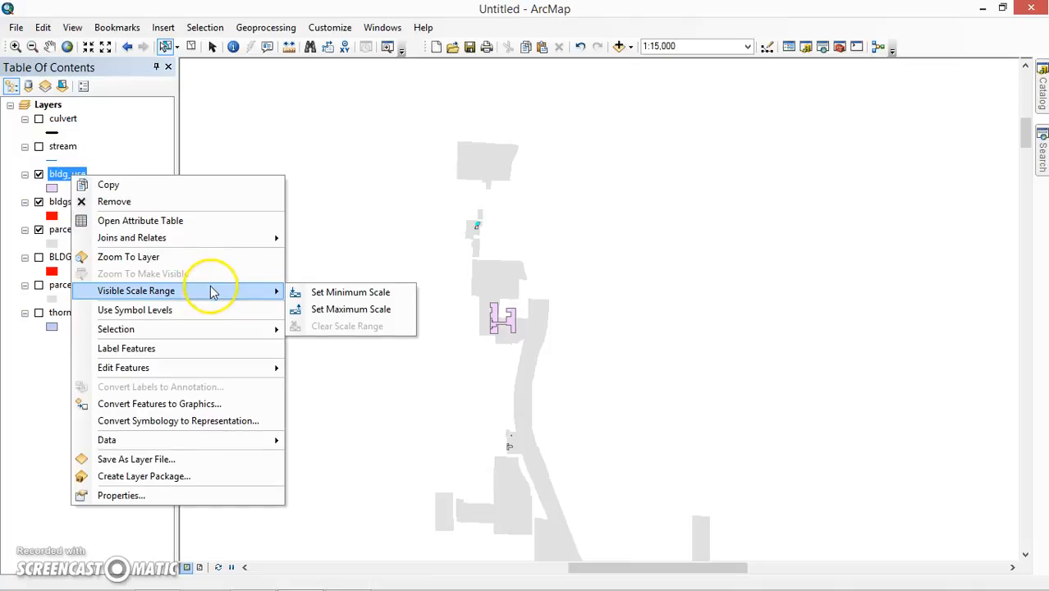
pyautogui.moveTo(236, 328)
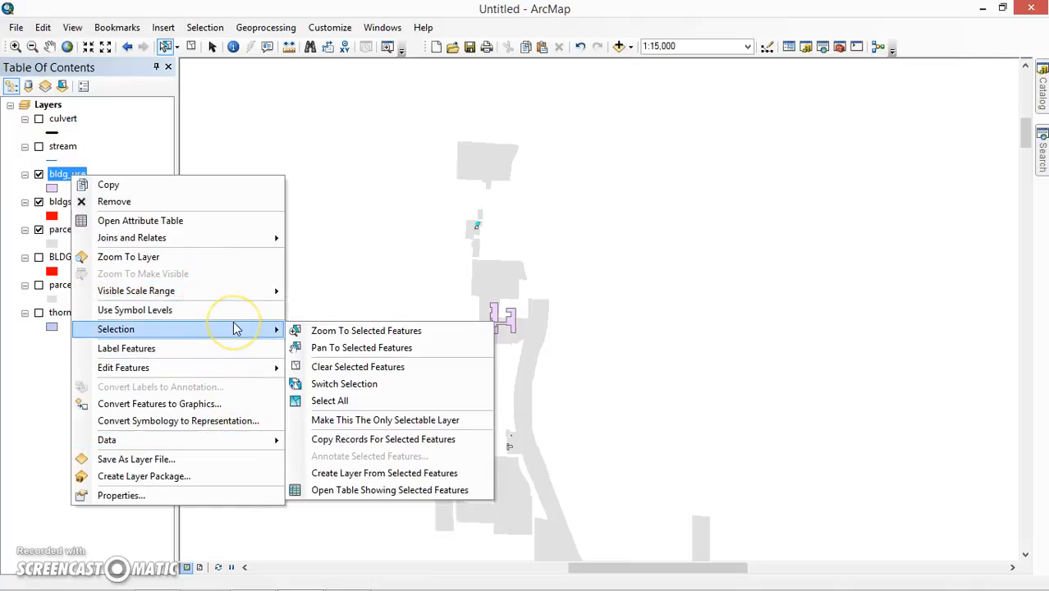
pyautogui.click(316, 331)
# Return to the whole study area at 1:60,000 and clear the selected features.
pyautogui.scroll(3, 349, 278)
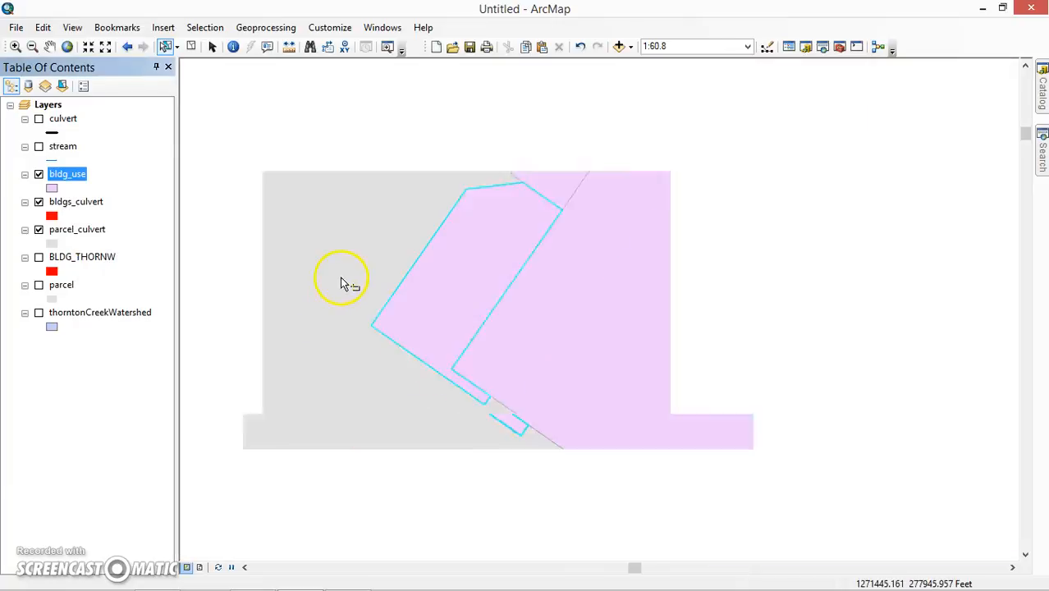
pyautogui.scroll(3, 350, 275)
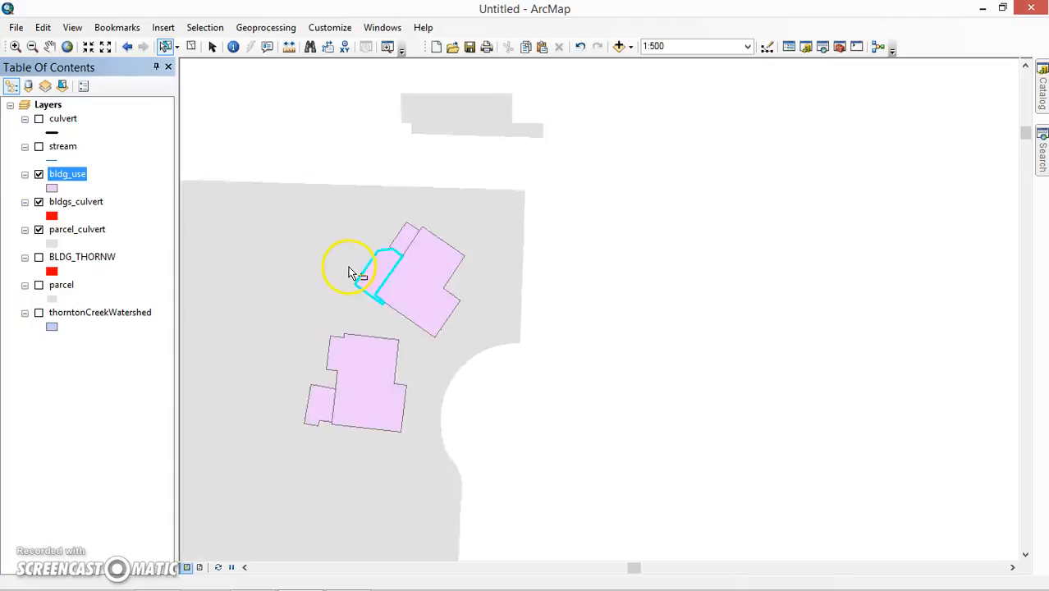
pyautogui.scroll(2, 352, 273)
pyautogui.moveTo(328, 293); pyautogui.dragTo(482, 225)
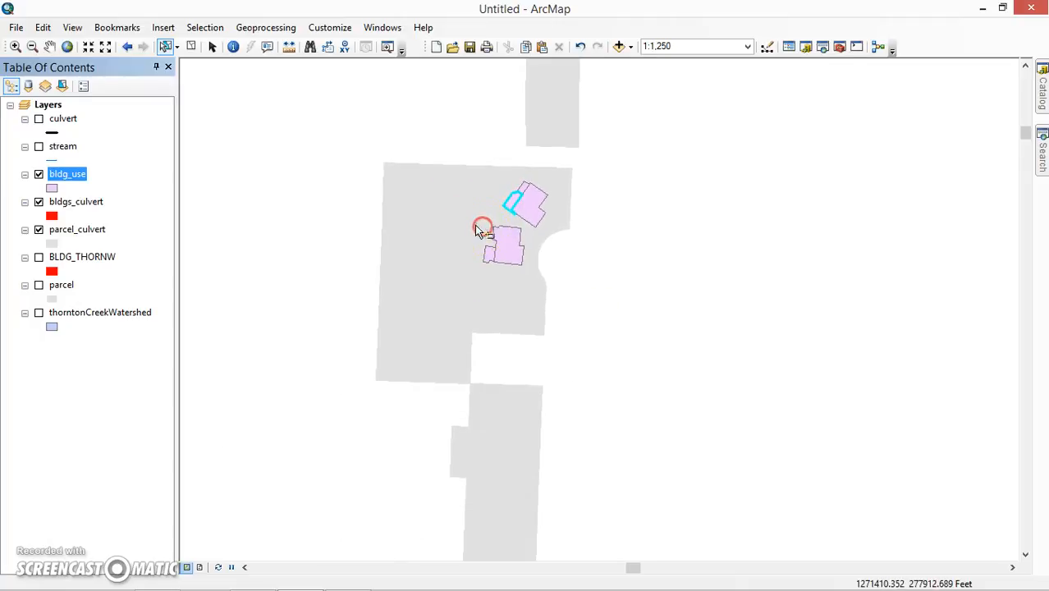
pyautogui.scroll(3, 439, 234)
pyautogui.moveTo(434, 251); pyautogui.dragTo(324, 227)
pyautogui.scroll(3, 328, 229)
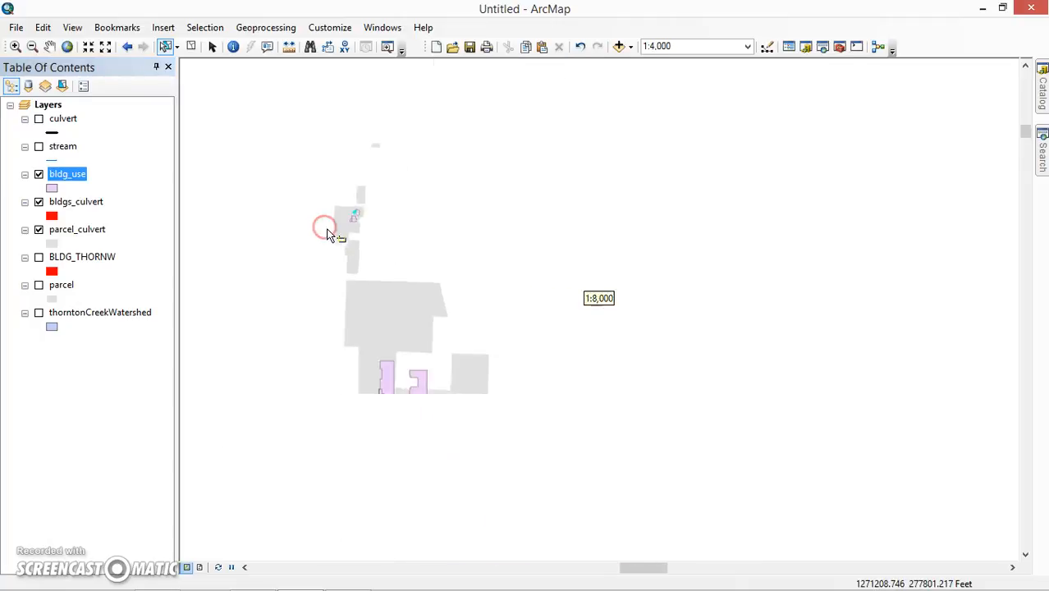
pyautogui.moveTo(313, 273); pyautogui.dragTo(343, 218)
pyautogui.scroll(3, 362, 239)
pyautogui.scroll(3, 339, 228)
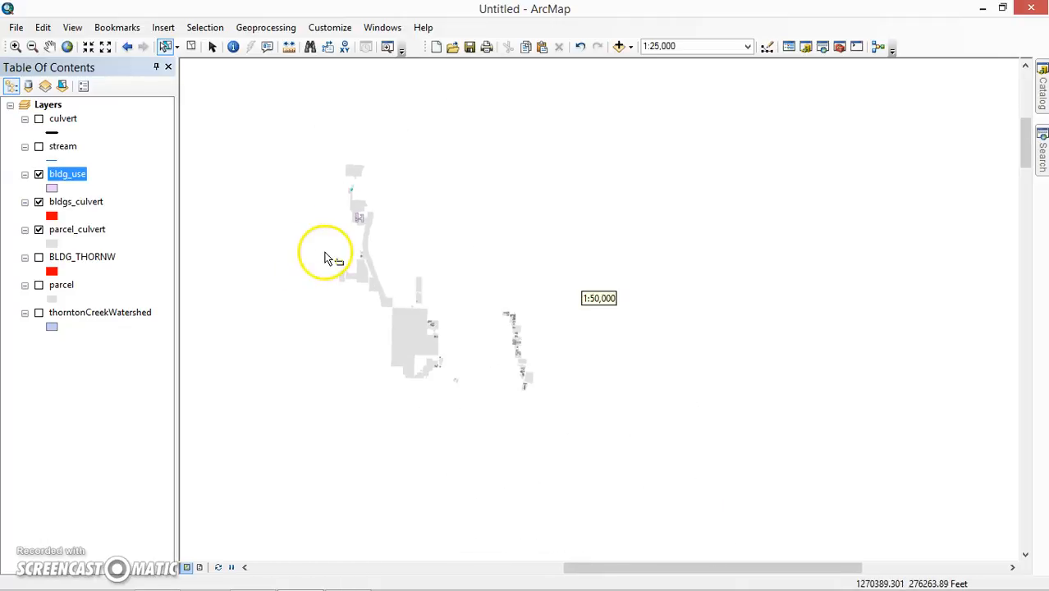
pyautogui.moveTo(319, 267); pyautogui.dragTo(302, 235)
pyautogui.scroll(1, 303, 239)
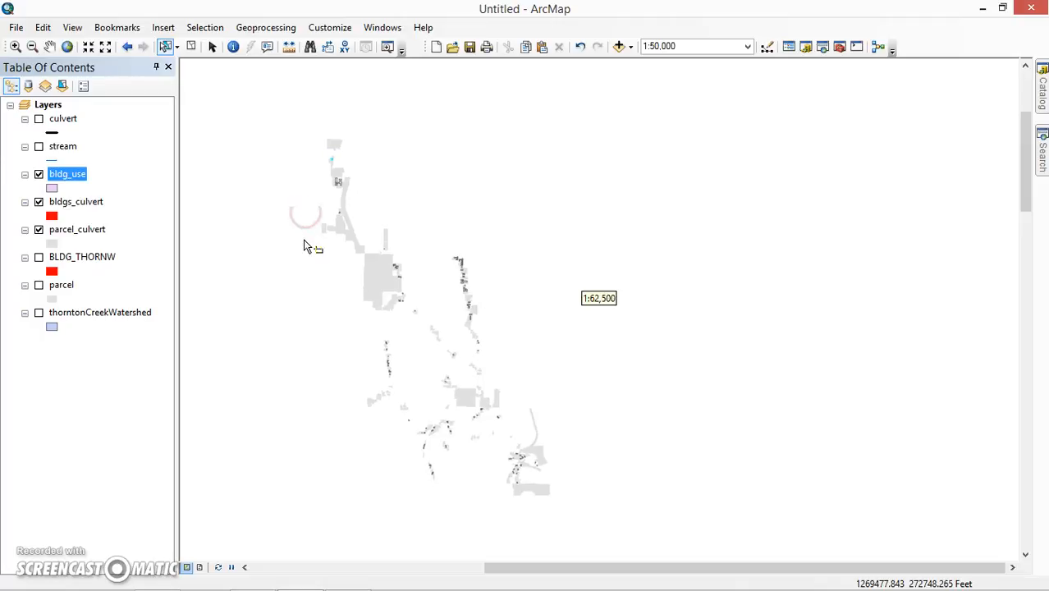
pyautogui.scroll(-1, 304, 269)
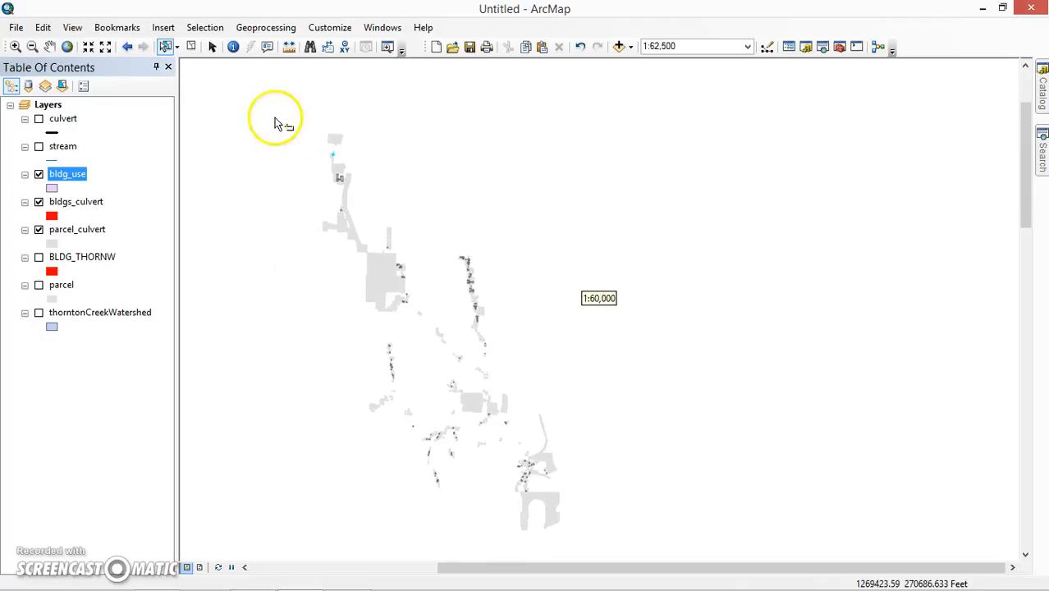
pyautogui.click(191, 48)
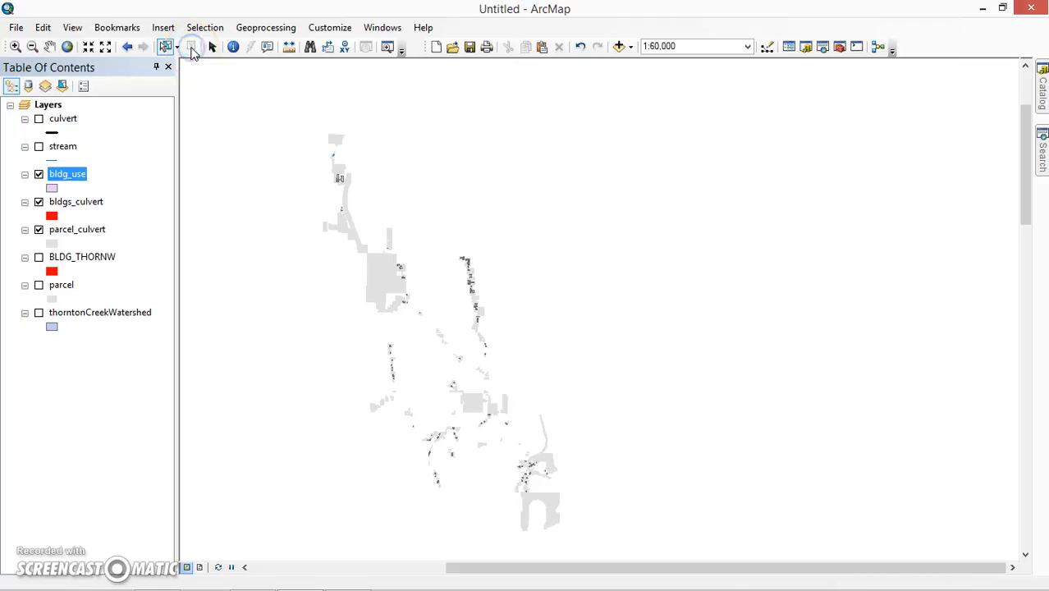